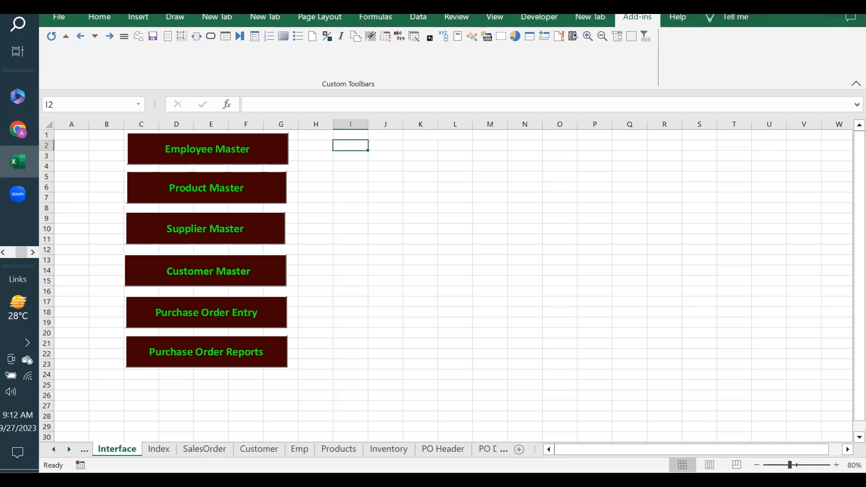
Open the Solver example workbook from the custom add-in toolbar button.
{"action": "left_click", "coordinate": [643, 40]}
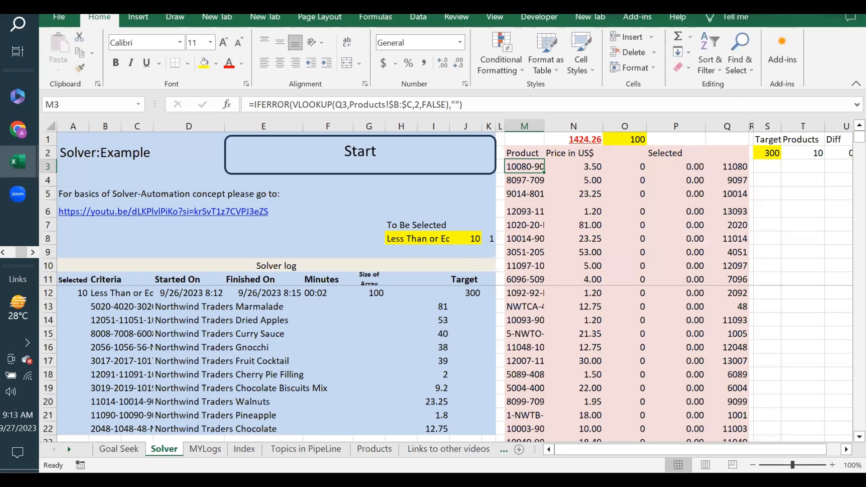
Switch to the Goal Seek sheet with units sold 500, unit price 3.8 and revenue 1900.
{"action": "left_click", "coordinate": [119, 449]}
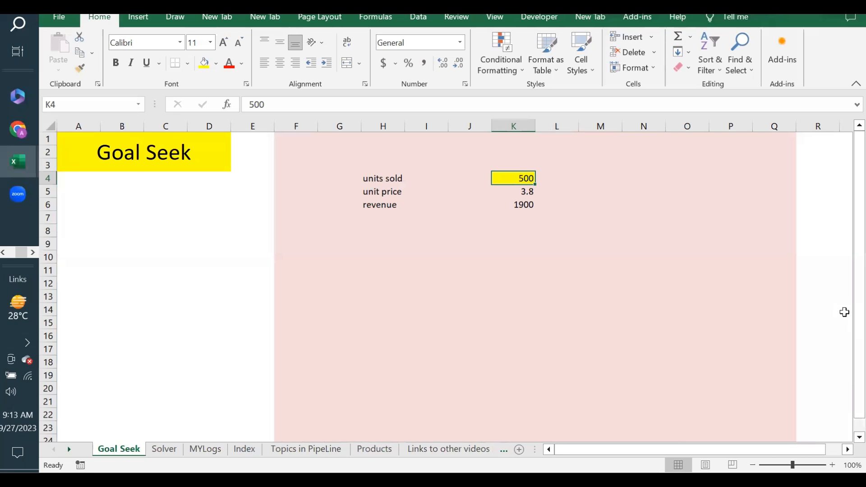
Review units sold 500 and unit price 3.8, and confirm the revenue formula =K4*K5 in K6.
{"action": "left_click", "coordinate": [387, 178]}
{"action": "left_click", "coordinate": [526, 178]}
{"action": "left_click", "coordinate": [524, 192]}
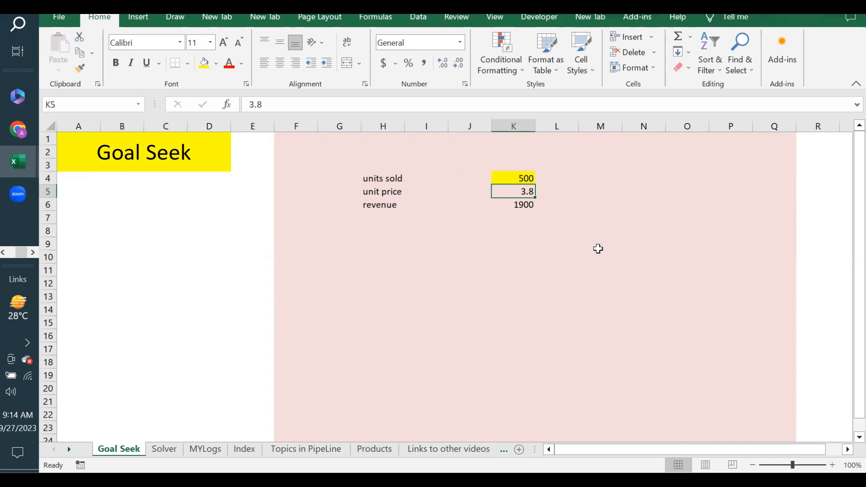
{"action": "left_click", "coordinate": [391, 205]}
{"action": "left_click", "coordinate": [530, 205]}
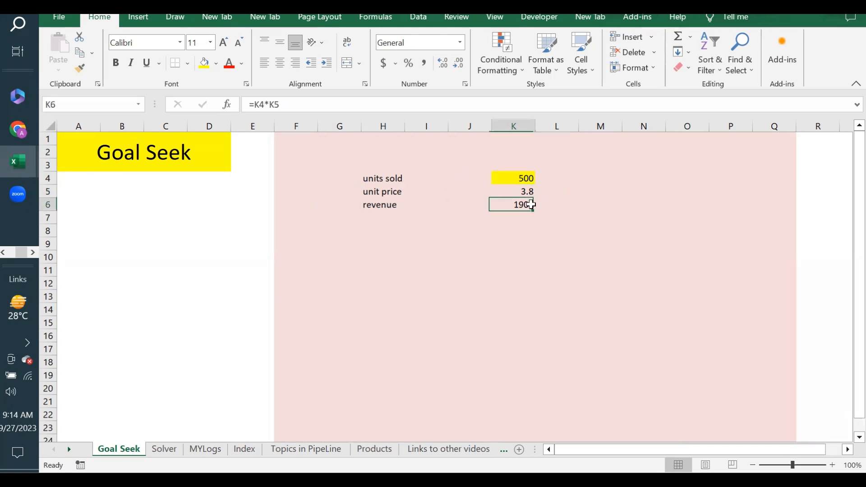
{"action": "double_click", "coordinate": [532, 202]}
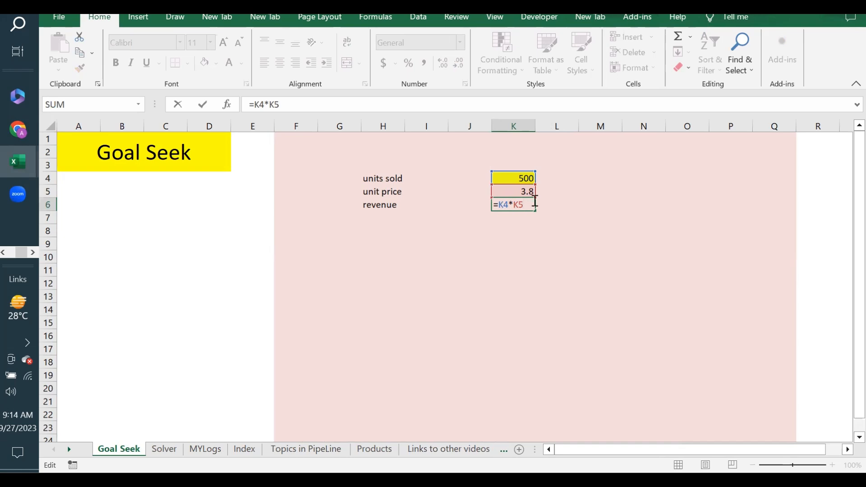
{"action": "key", "text": "Return"}
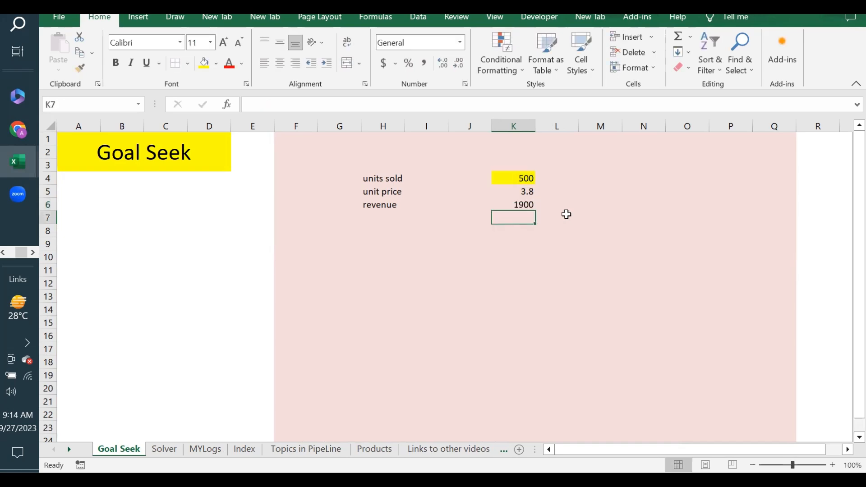
Give revenue cell K6 Accounting number format so it shows $1,900.00.
{"action": "left_click", "coordinate": [511, 205]}
{"action": "left_click", "coordinate": [508, 178]}
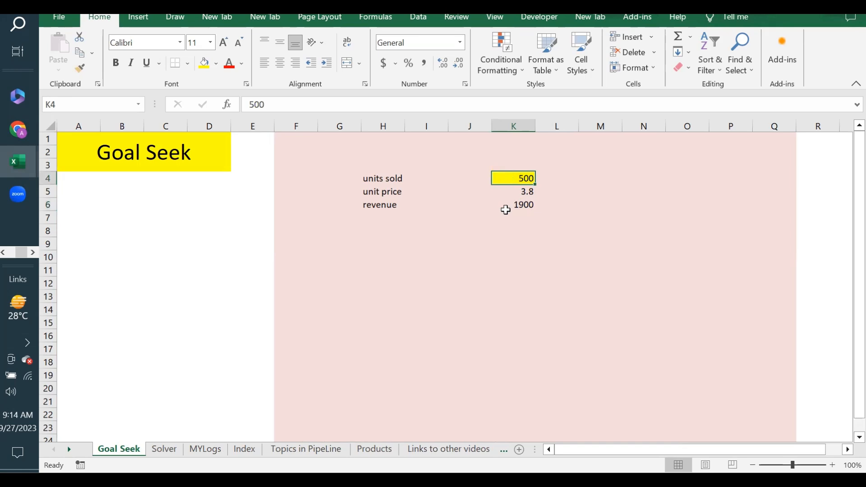
{"action": "left_click", "coordinate": [519, 207]}
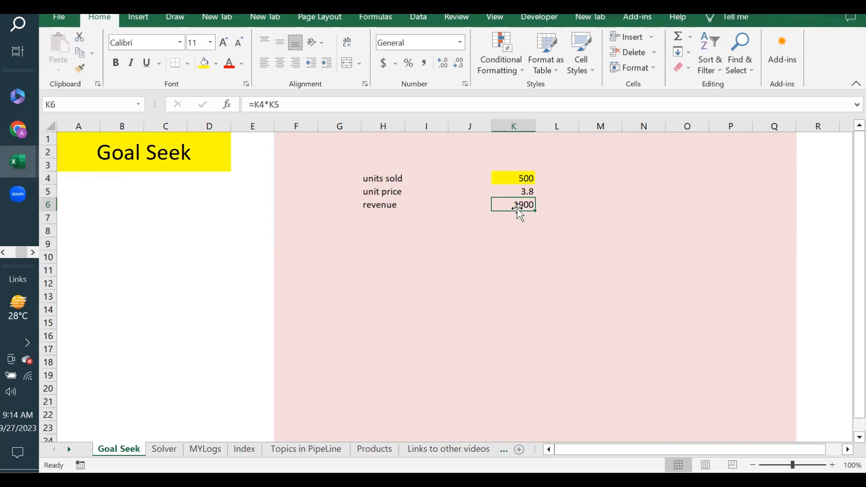
{"action": "left_click", "coordinate": [387, 64]}
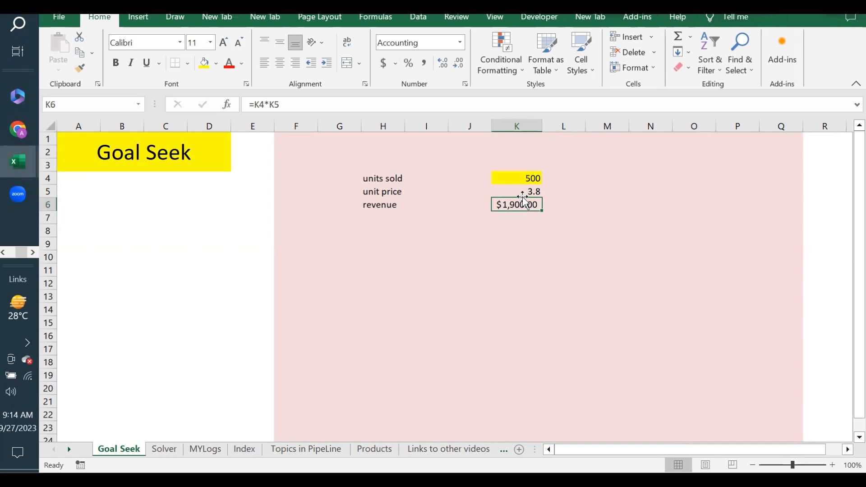
{"action": "left_click", "coordinate": [529, 179]}
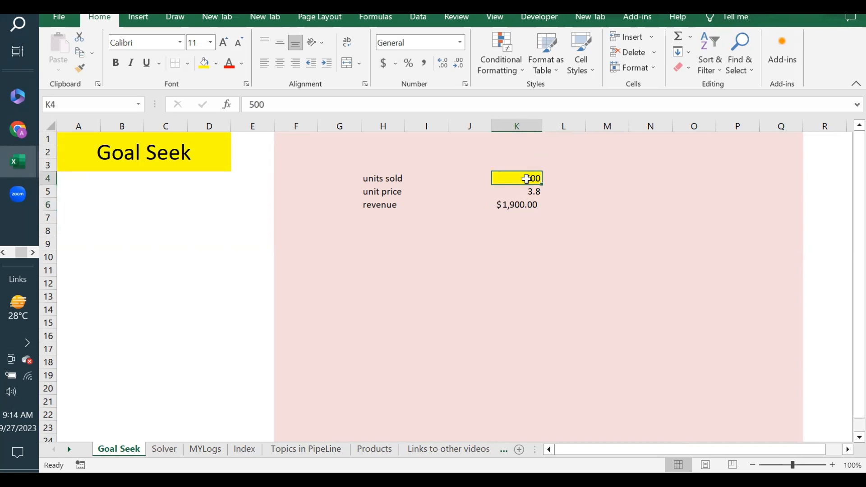
{"action": "left_click", "coordinate": [522, 193]}
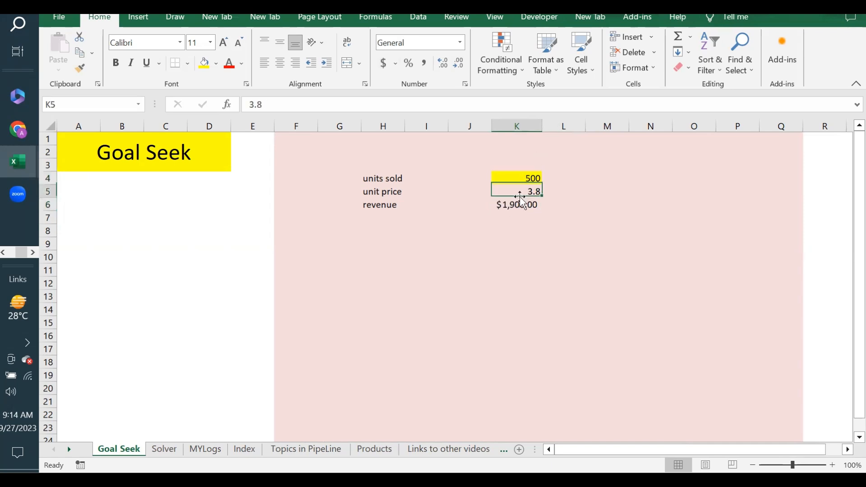
{"action": "left_click", "coordinate": [522, 205]}
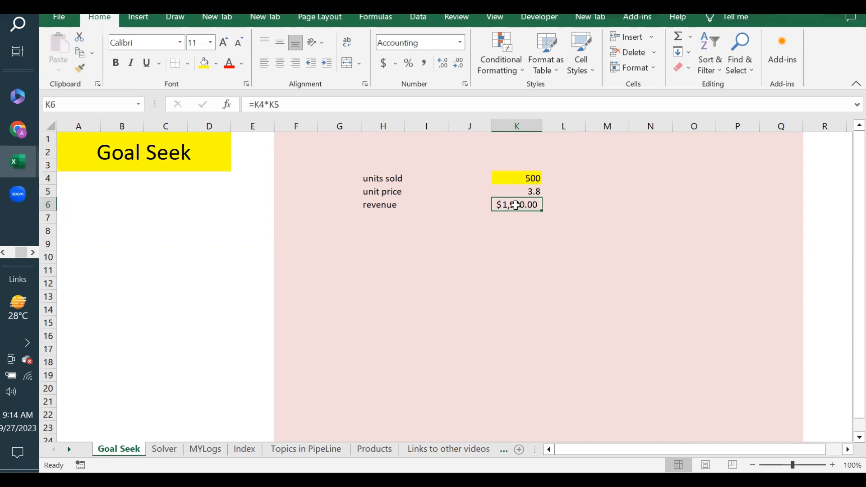
{"action": "left_click", "coordinate": [523, 194]}
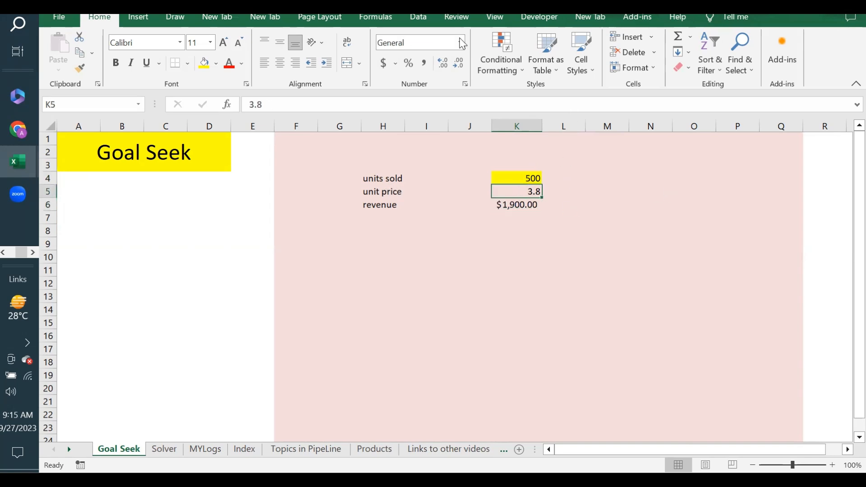
{"action": "left_click", "coordinate": [418, 18]}
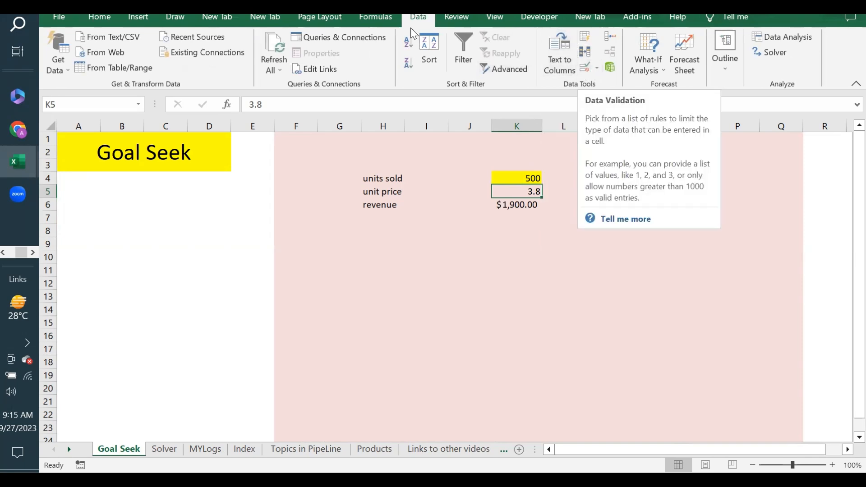
Run Goal Seek to bring revenue K6 to 3000 by changing units sold in K4.
{"action": "left_click", "coordinate": [665, 70]}
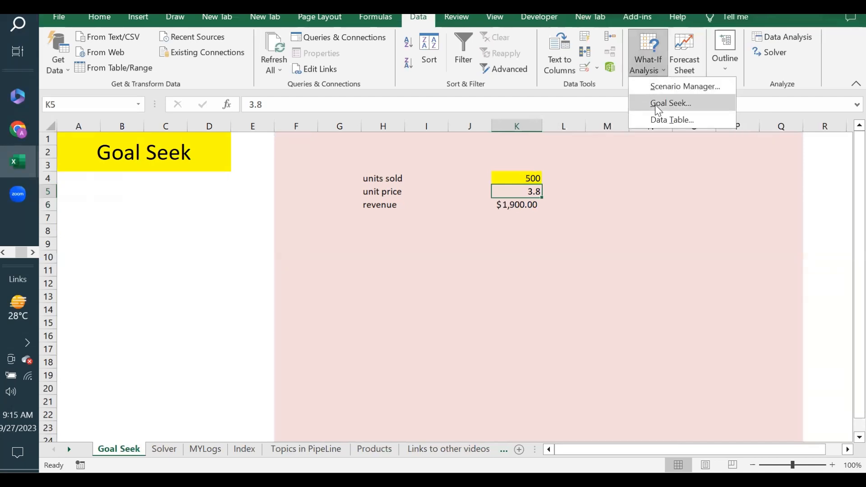
{"action": "left_click", "coordinate": [655, 103]}
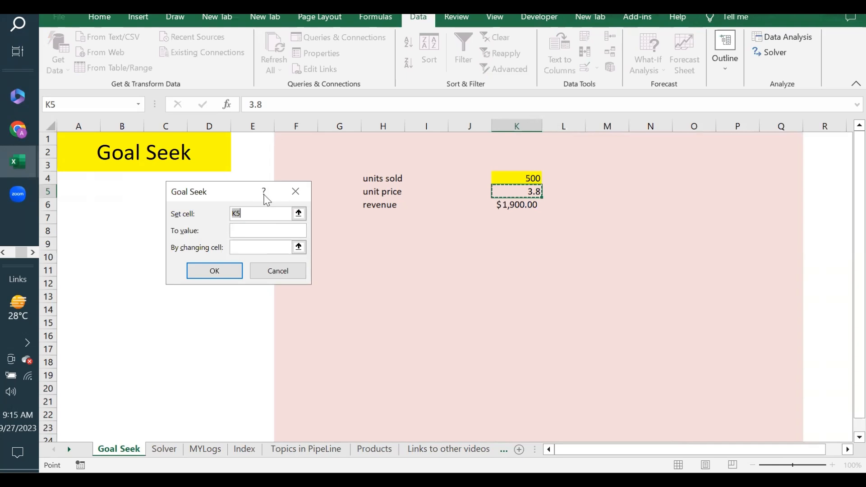
{"action": "left_click_drag", "start_coordinate": [240, 194], "coordinate": [695, 163]}
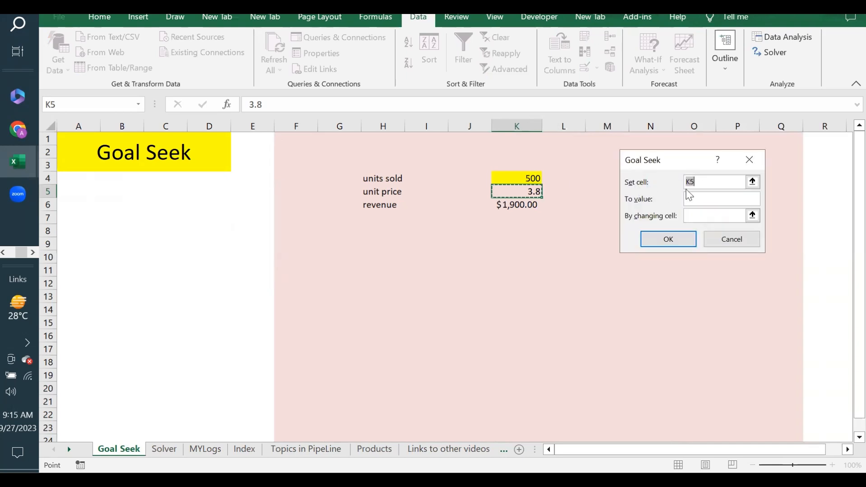
{"action": "left_click", "coordinate": [521, 206]}
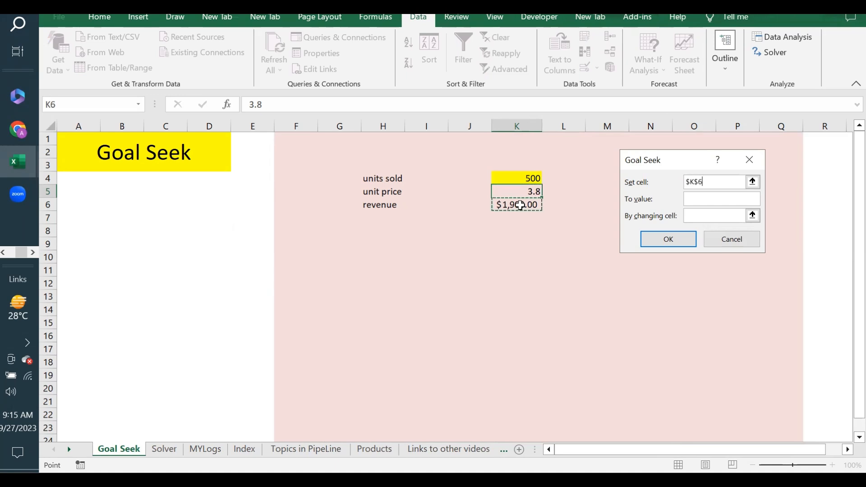
{"action": "left_click", "coordinate": [704, 199]}
{"action": "key", "text": "Tab"}
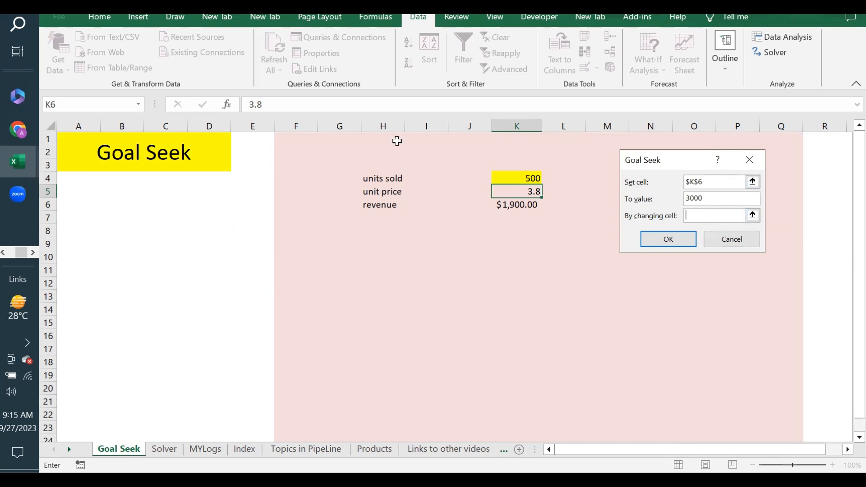
{"action": "left_click", "coordinate": [501, 173]}
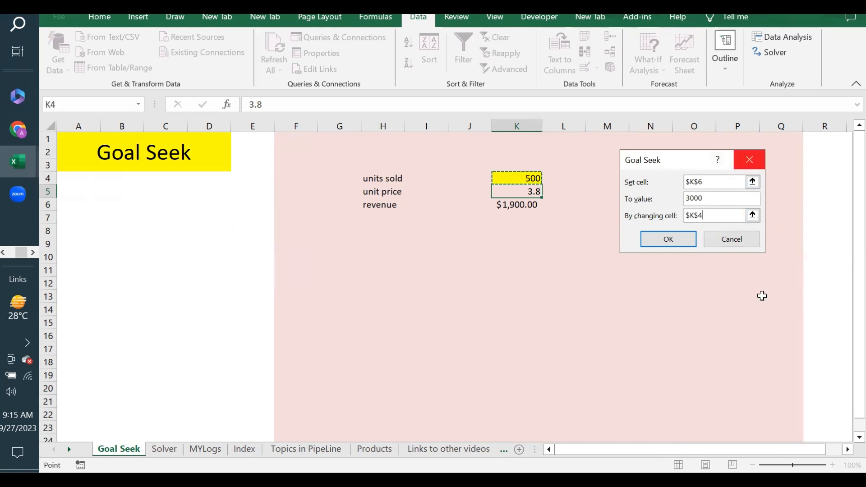
{"action": "left_click", "coordinate": [680, 242]}
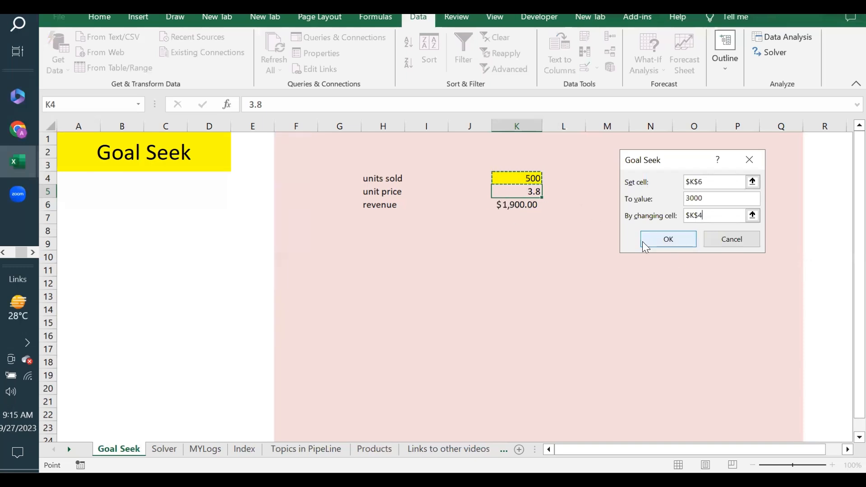
{"action": "left_click", "coordinate": [669, 240]}
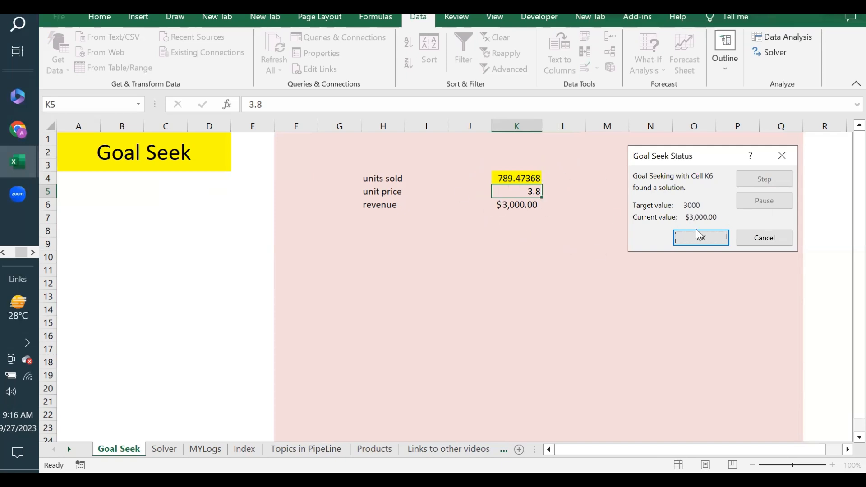
Accept the 789.47368 units result, then reset units sold in K4 back to 500.
{"action": "left_click", "coordinate": [712, 240]}
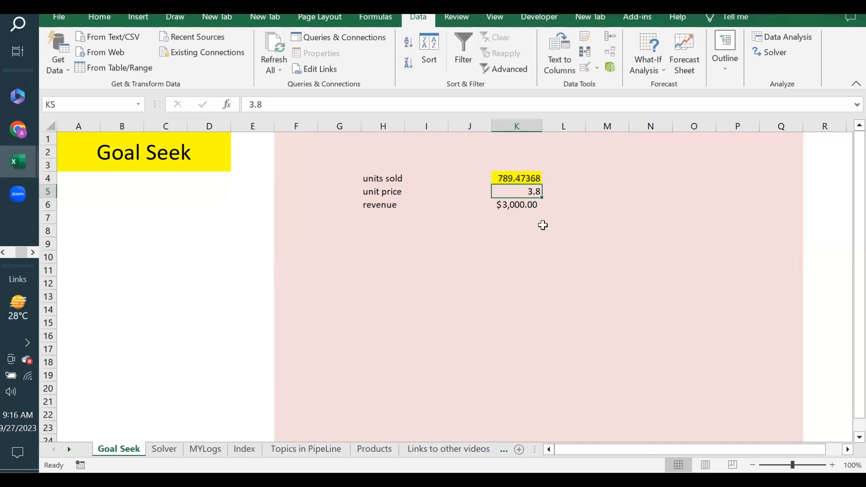
{"action": "left_click", "coordinate": [527, 181]}
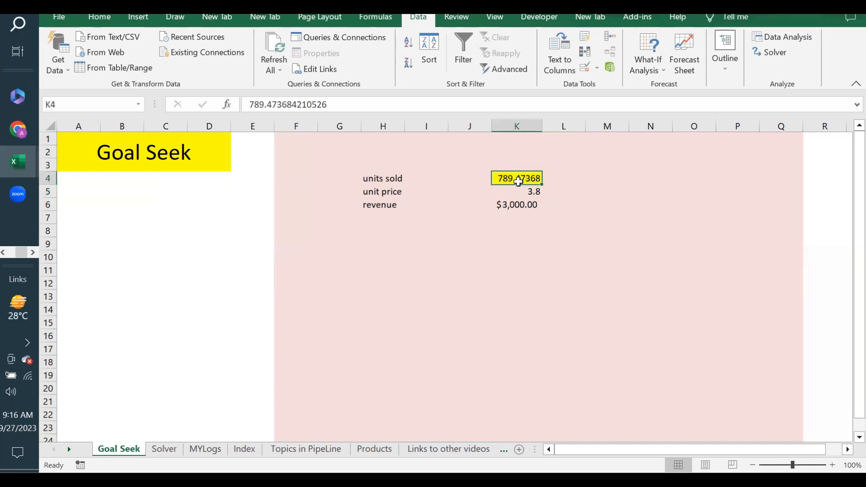
{"action": "left_click", "coordinate": [506, 191]}
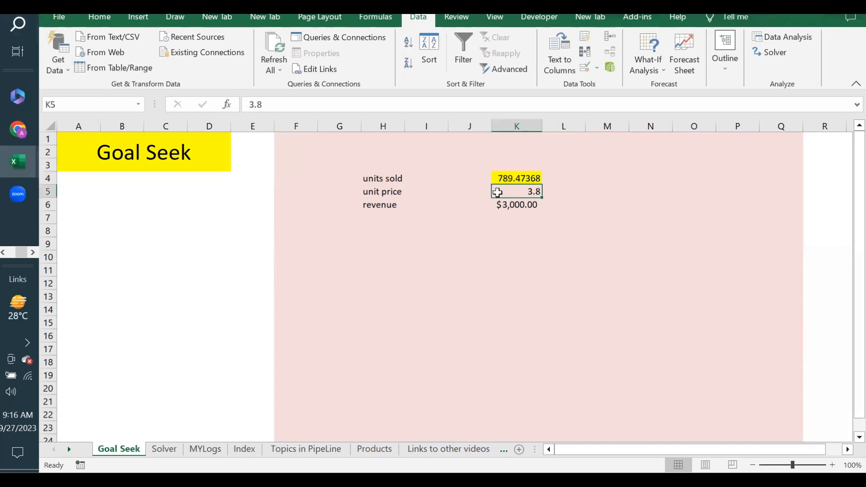
{"action": "left_click", "coordinate": [510, 180]}
{"action": "type", "text": "500"}
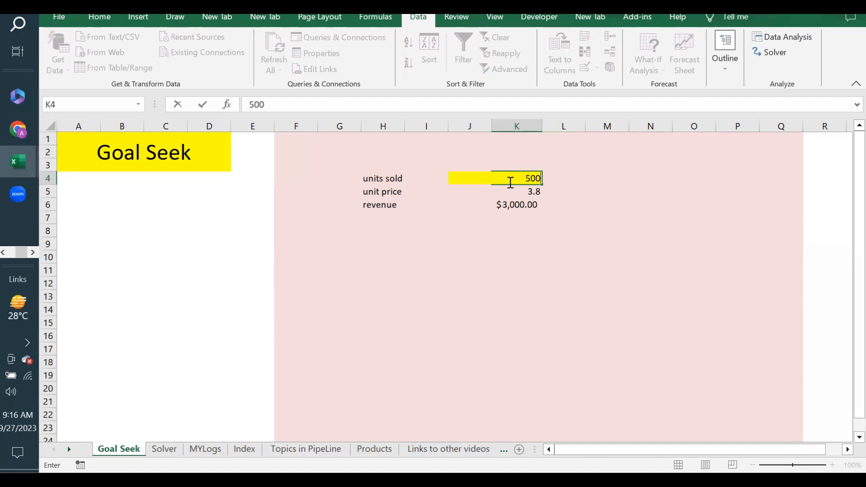
{"action": "key", "text": "Return"}
{"action": "left_click", "coordinate": [526, 178]}
{"action": "left_click", "coordinate": [540, 163]}
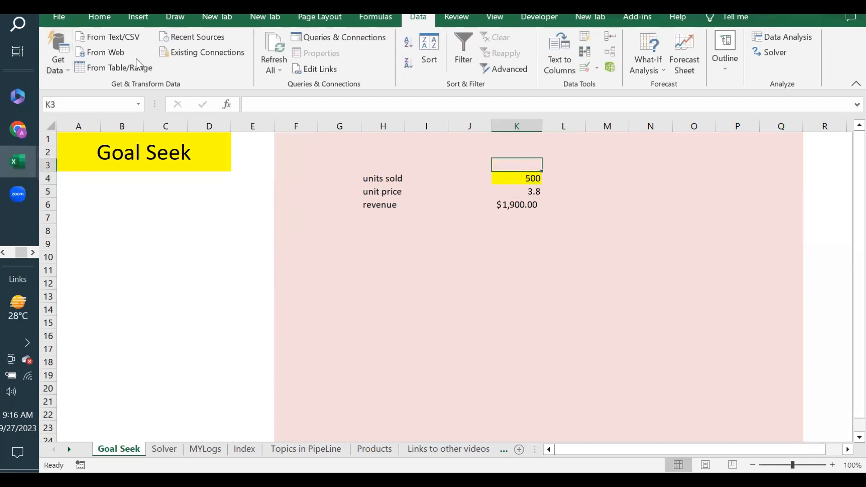
{"action": "left_click", "coordinate": [99, 18]}
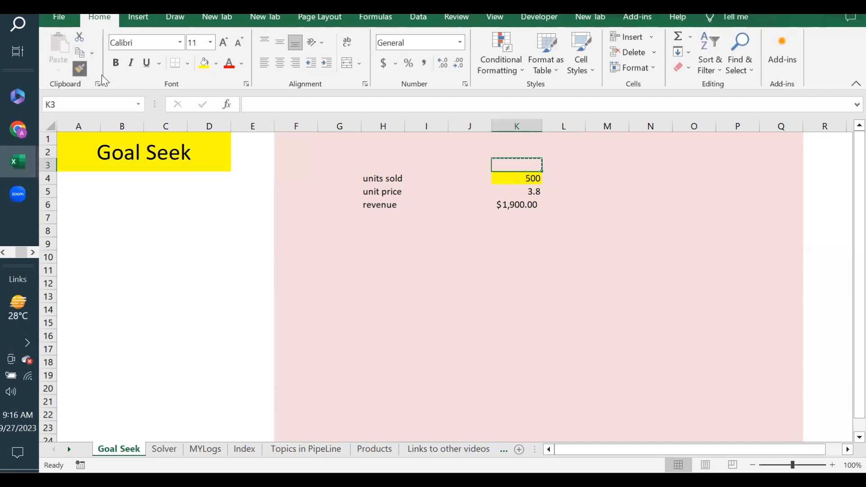
Move the yellow highlight from units sold K4 to unit price K5 with Format Painter and Fill Color.
{"action": "left_click", "coordinate": [79, 69]}
{"action": "left_click", "coordinate": [528, 178]}
{"action": "left_click", "coordinate": [538, 192]}
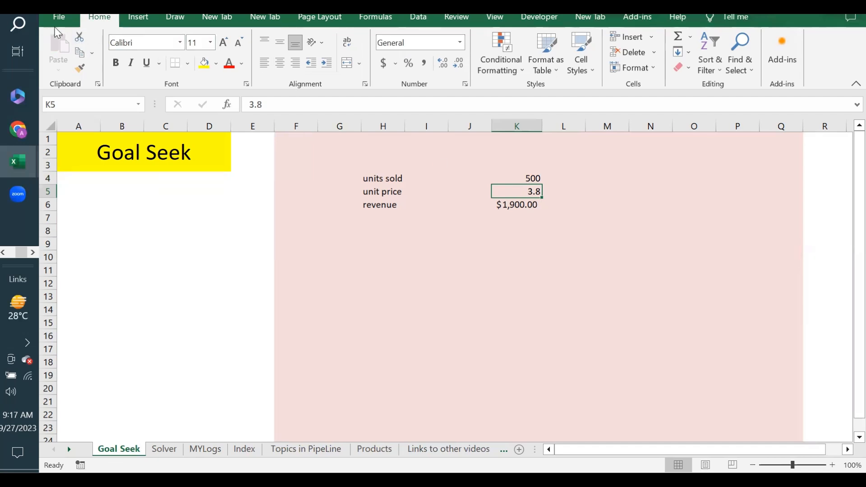
{"action": "left_click", "coordinate": [204, 63]}
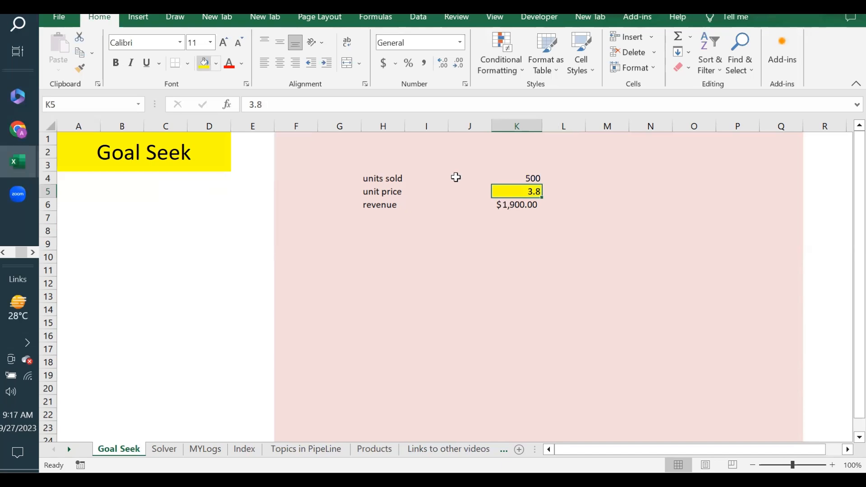
{"action": "left_click", "coordinate": [592, 166]}
{"action": "left_click", "coordinate": [566, 183]}
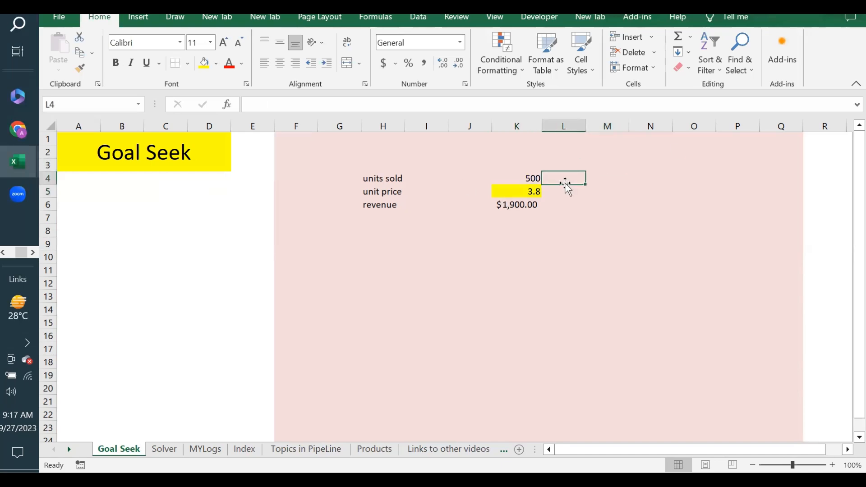
{"action": "left_click", "coordinate": [524, 190]}
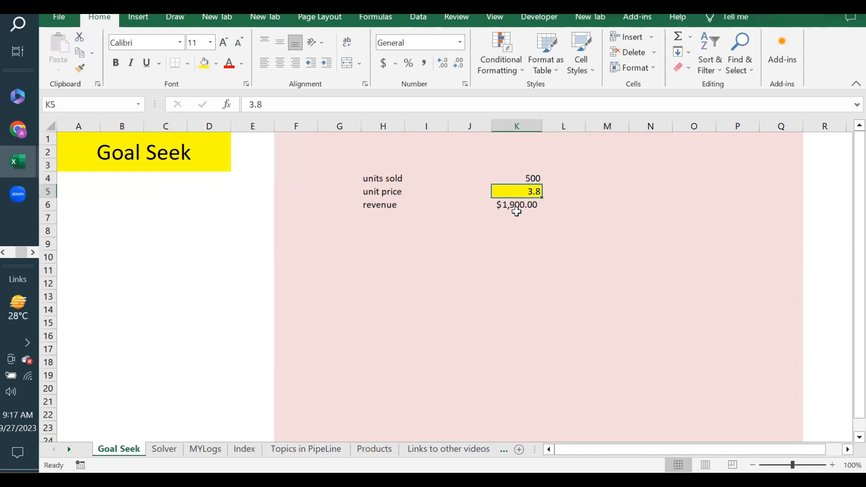
{"action": "left_click", "coordinate": [516, 208]}
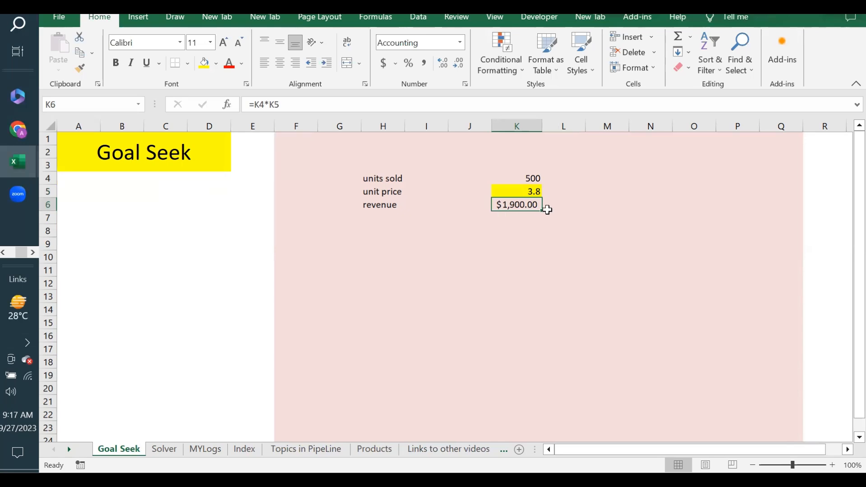
Run Goal Seek to set revenue K6 to 3000 by changing unit price K5.
{"action": "left_click", "coordinate": [418, 22]}
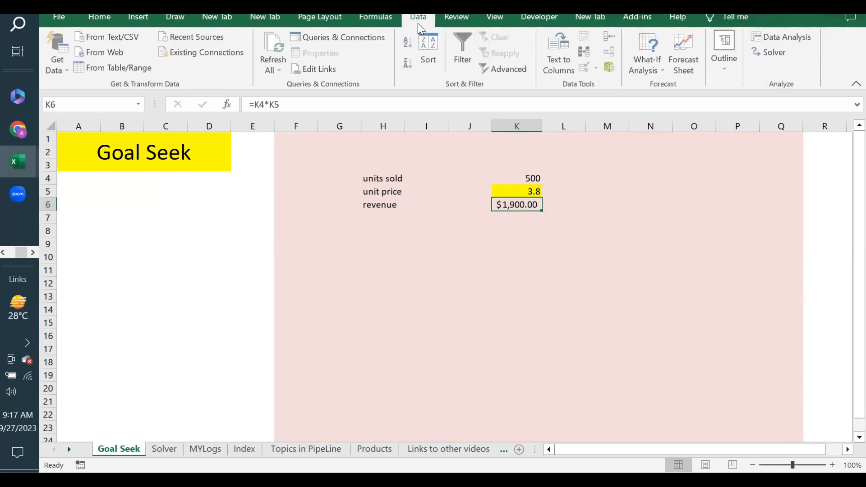
{"action": "left_click", "coordinate": [656, 71]}
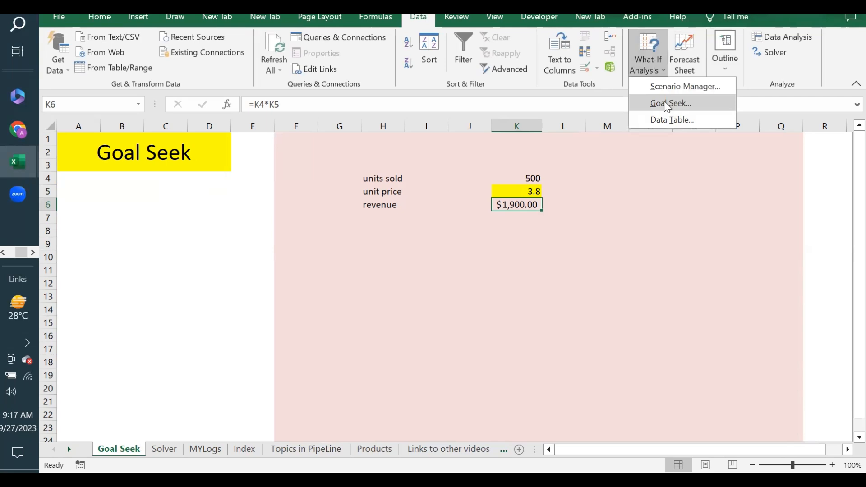
{"action": "left_click", "coordinate": [667, 102]}
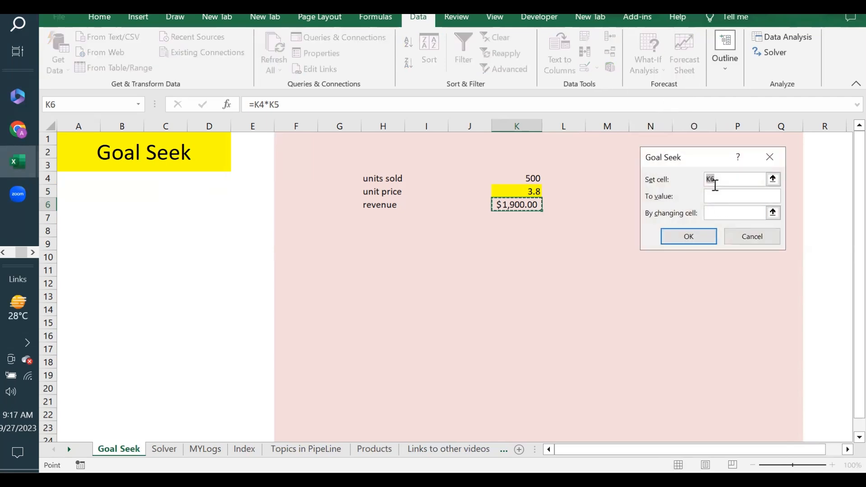
{"action": "left_click", "coordinate": [512, 204]}
{"action": "left_click", "coordinate": [705, 199]}
{"action": "type", "text": "3000"}
{"action": "left_click", "coordinate": [727, 215]}
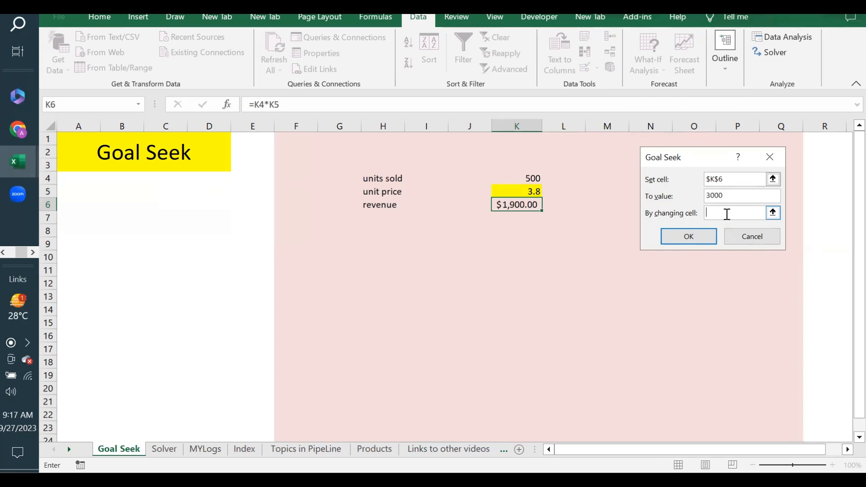
{"action": "left_click", "coordinate": [527, 189]}
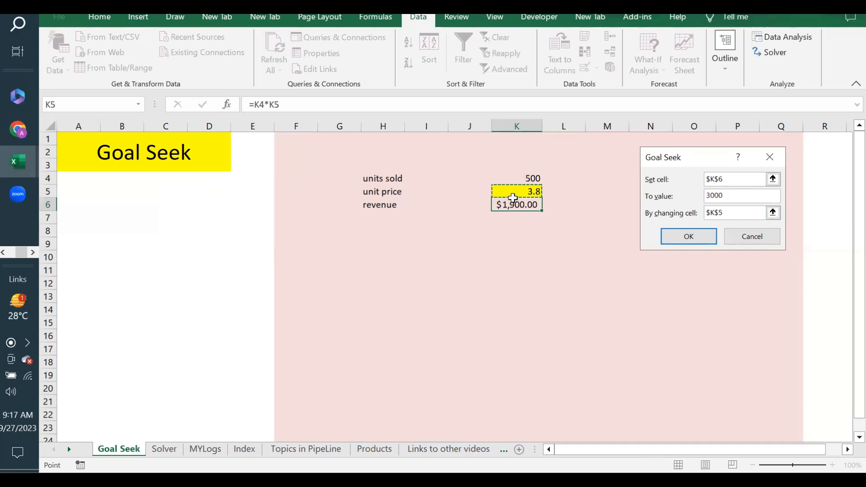
{"action": "left_click", "coordinate": [698, 238]}
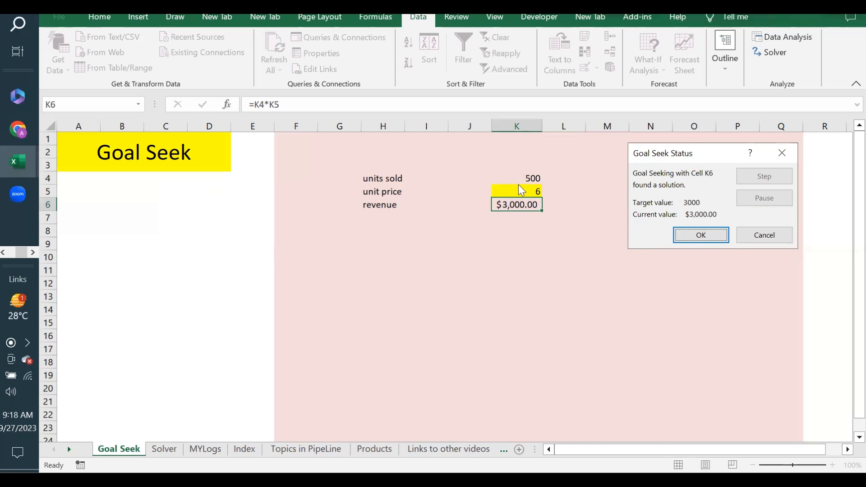
Cancel the Goal Seek solution of 6, keeping unit price 3.8 and revenue $1,900.00.
{"action": "left_click", "coordinate": [769, 237]}
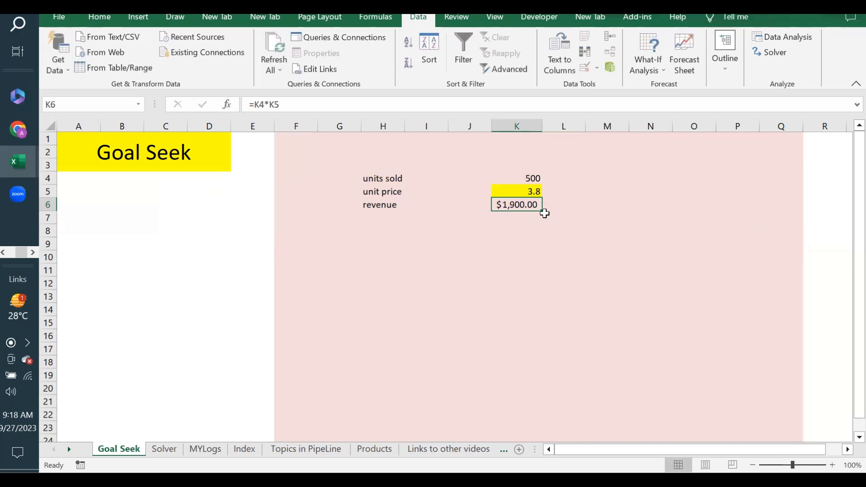
{"action": "left_click", "coordinate": [507, 180]}
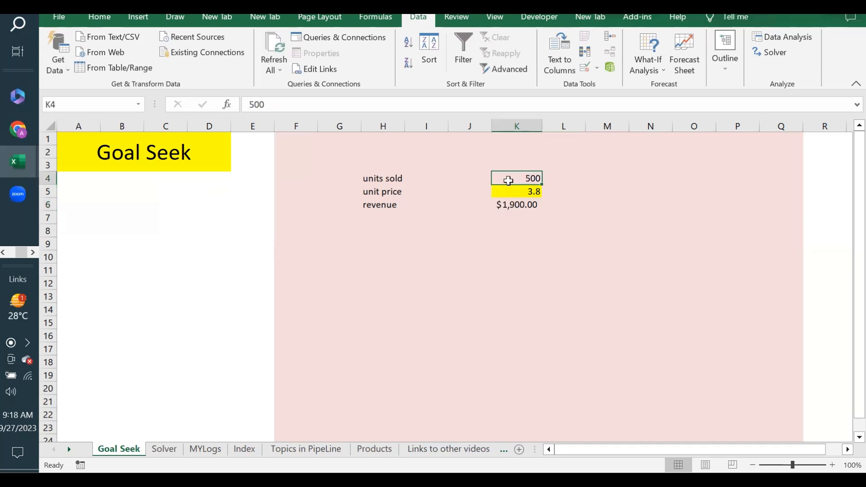
{"action": "left_click", "coordinate": [508, 188]}
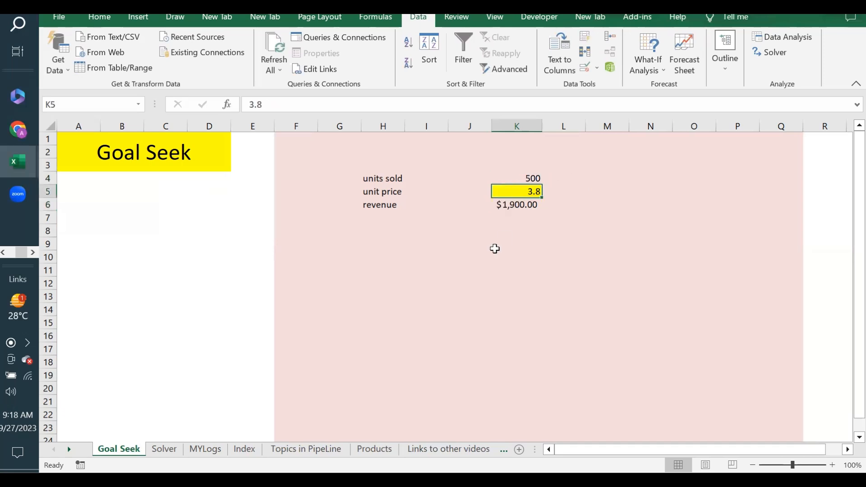
{"action": "left_click", "coordinate": [469, 233]}
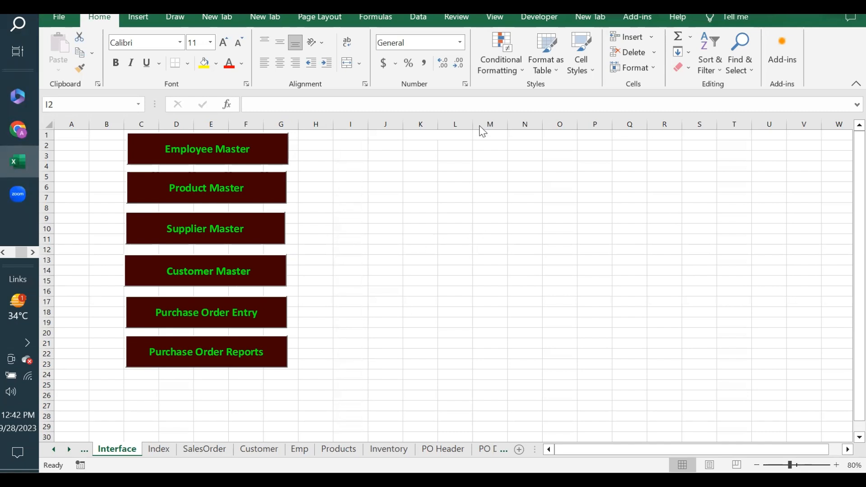
Select cells I2, a block from J4, J5 and I4 on the Interface sheet.
{"action": "left_click", "coordinate": [355, 147]}
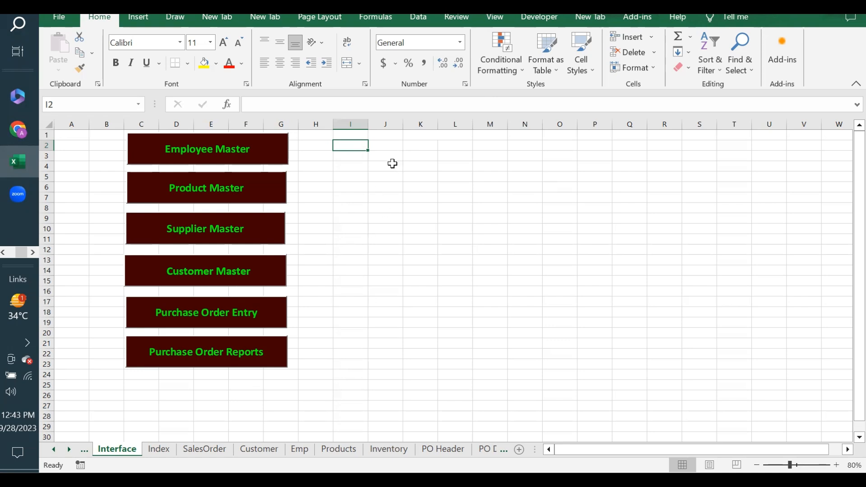
{"action": "left_click_drag", "start_coordinate": [379, 164], "coordinate": [692, 339]}
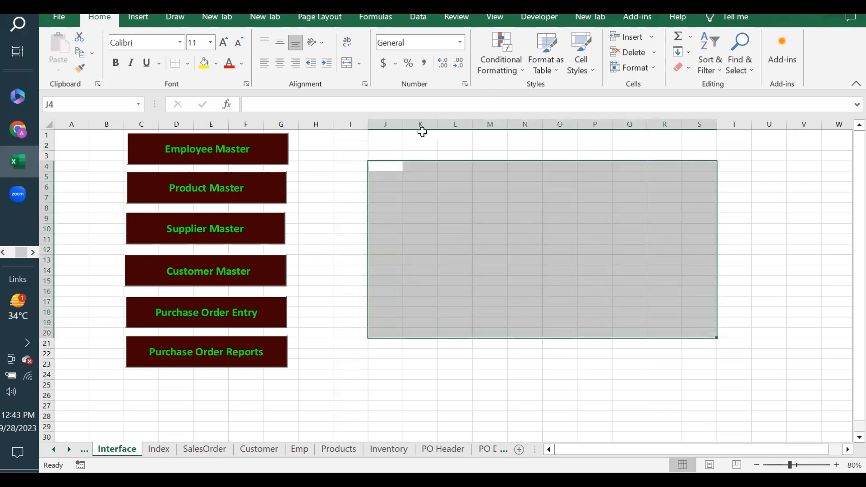
{"action": "left_click", "coordinate": [399, 178]}
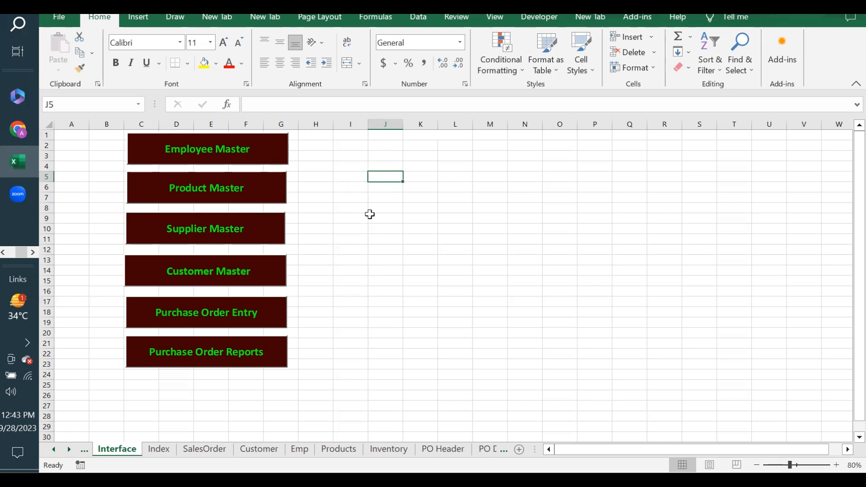
{"action": "left_click", "coordinate": [362, 162]}
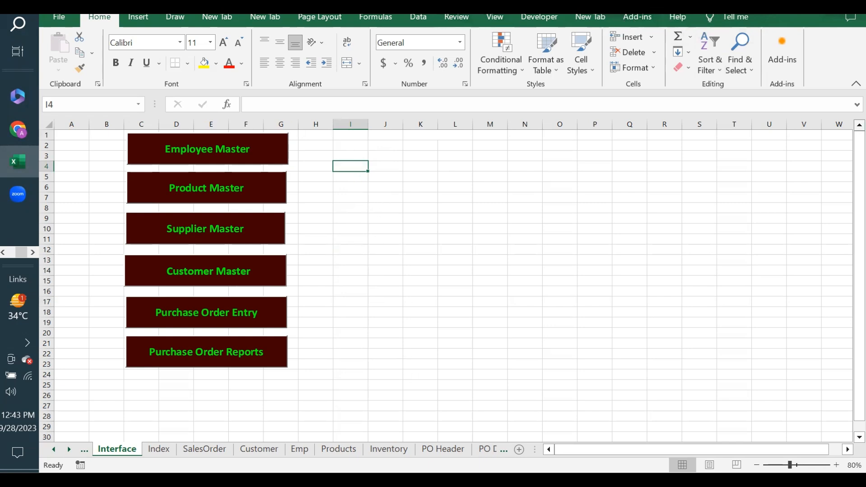
Run a custom toolbar command, enable automatic link updating, and dismiss the Load_Solver_Example macro error.
{"action": "left_click", "coordinate": [632, 20]}
{"action": "left_click", "coordinate": [649, 35]}
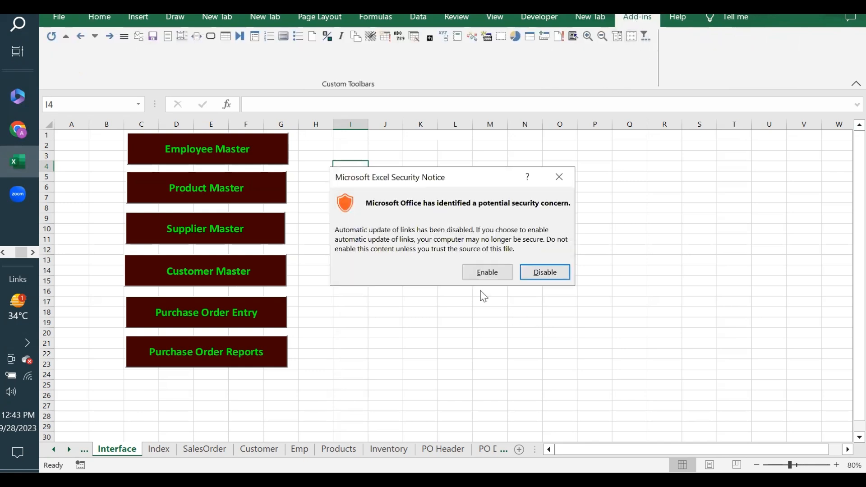
{"action": "left_click", "coordinate": [484, 273]}
{"action": "left_click", "coordinate": [456, 276]}
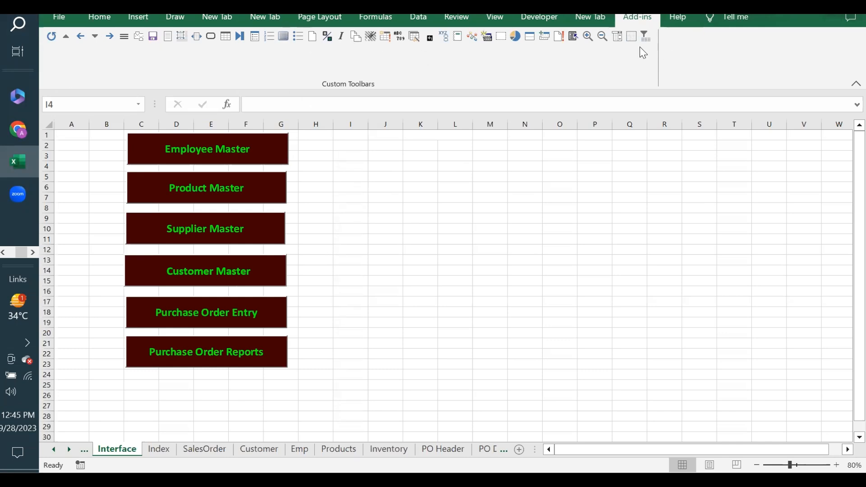
{"action": "left_click", "coordinate": [125, 449]}
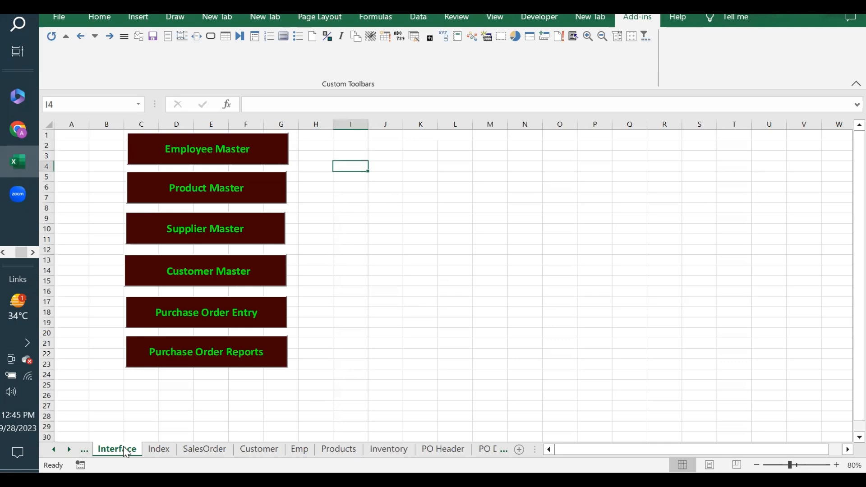
Run the ThisWorkbook Open routine in the VBA editor, submit the login form, then close the editor.
{"action": "right_click", "coordinate": [113, 450]}
{"action": "left_click", "coordinate": [149, 354]}
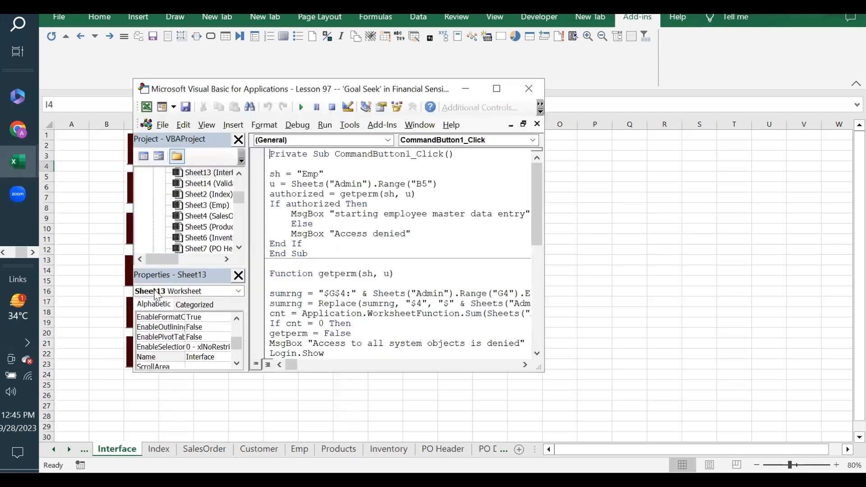
{"action": "left_click", "coordinate": [241, 235]}
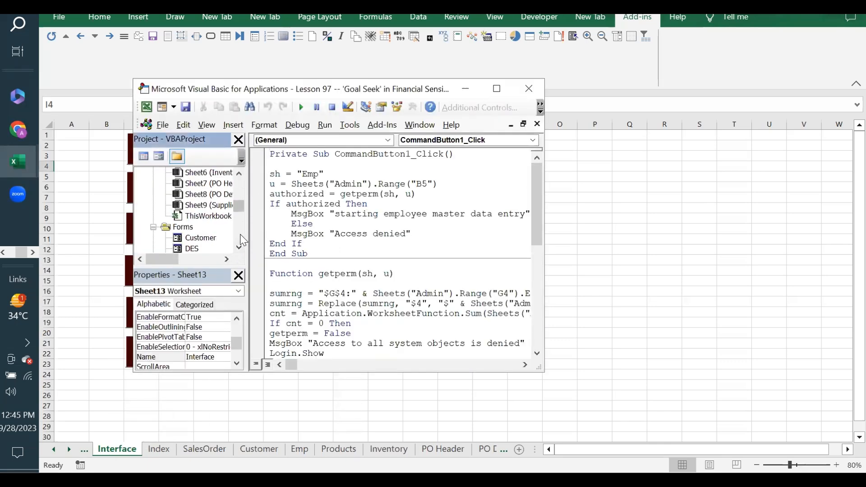
{"action": "double_click", "coordinate": [220, 216]}
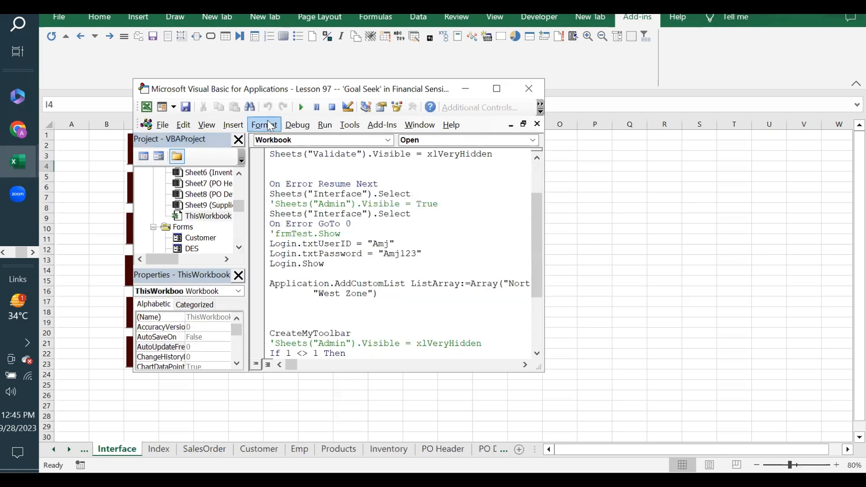
{"action": "left_click", "coordinate": [305, 112]}
{"action": "left_click", "coordinate": [409, 255]}
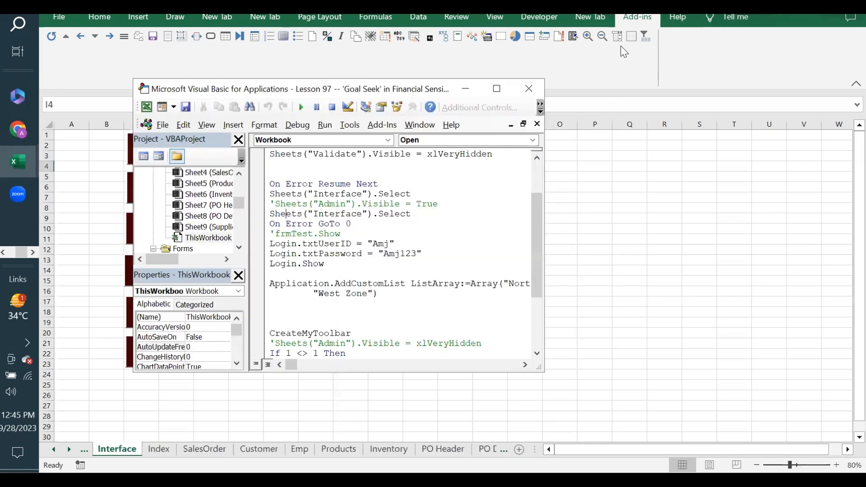
{"action": "left_click", "coordinate": [534, 88]}
{"action": "left_click", "coordinate": [647, 38]}
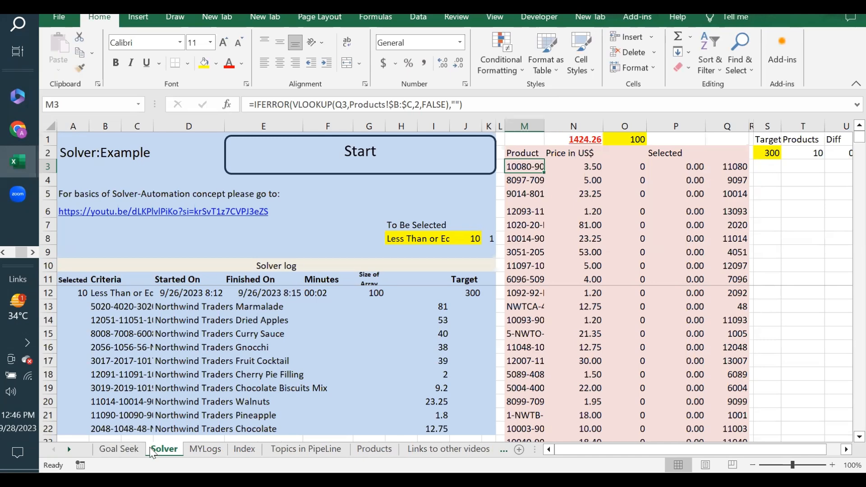
Return to the Goal Seek sheet and review units sold, unit price and the K6 revenue formula.
{"action": "left_click", "coordinate": [120, 449]}
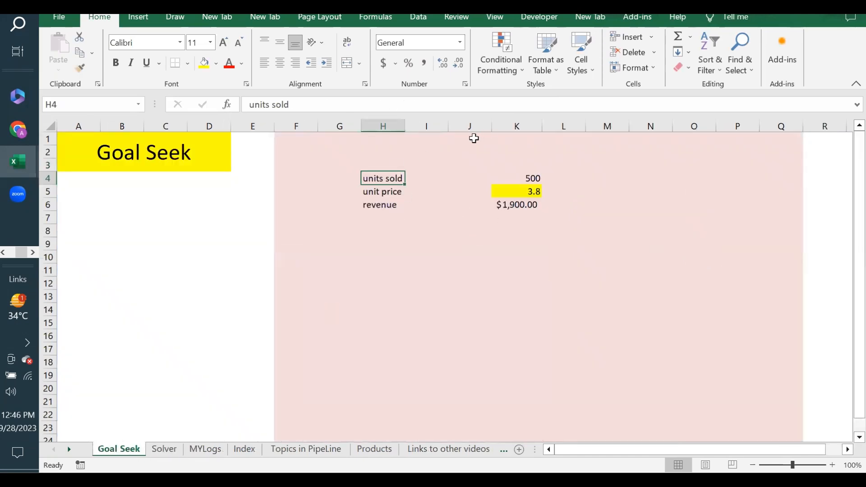
{"action": "mouse_move", "coordinate": [384, 175]}
{"action": "left_mouse_down"}
{"action": "mouse_move", "coordinate": [509, 180]}
{"action": "mouse_move", "coordinate": [505, 199]}
{"action": "mouse_move", "coordinate": [499, 180]}
{"action": "mouse_move", "coordinate": [385, 180]}
{"action": "left_mouse_up"}
{"action": "left_click", "coordinate": [525, 194]}
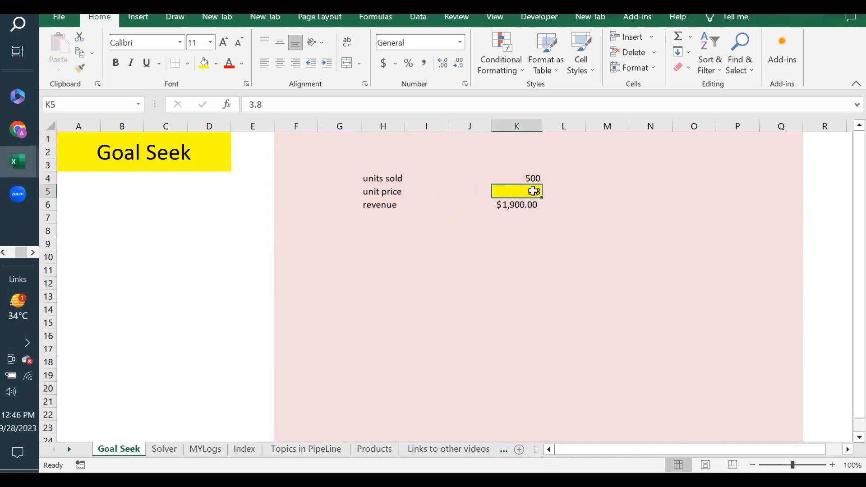
{"action": "left_click", "coordinate": [504, 204]}
{"action": "left_click", "coordinate": [531, 176]}
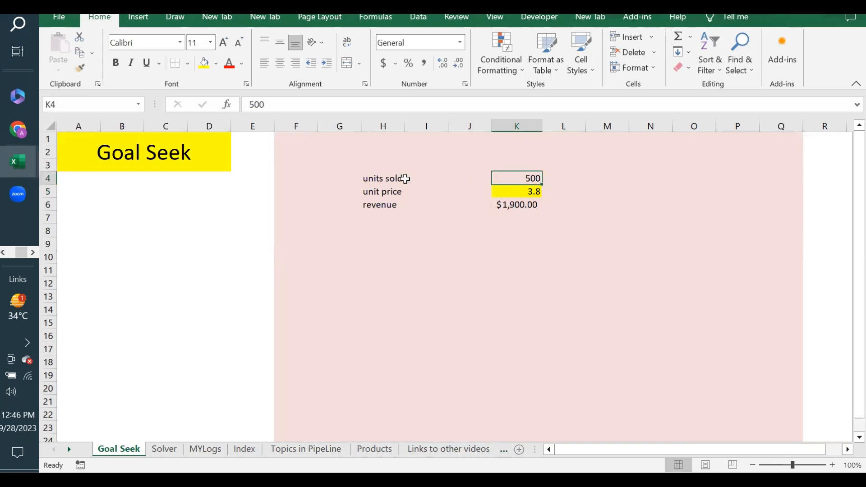
{"action": "left_click", "coordinate": [519, 192]}
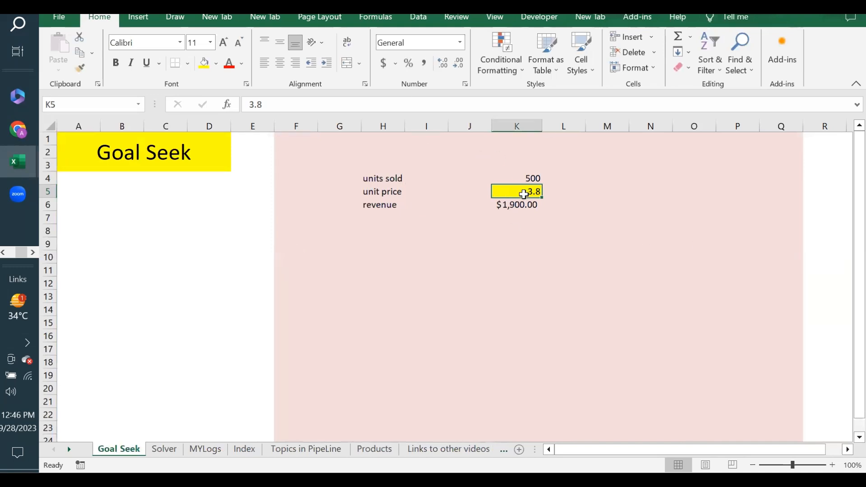
{"action": "left_click", "coordinate": [518, 180]}
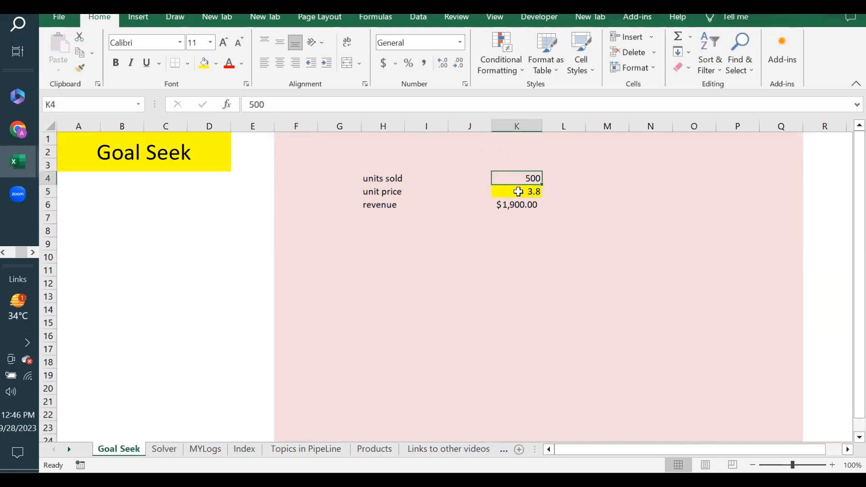
Change unit price in K5 to 2.75 so revenue recalculates to $1,375.00.
{"action": "left_click", "coordinate": [521, 192]}
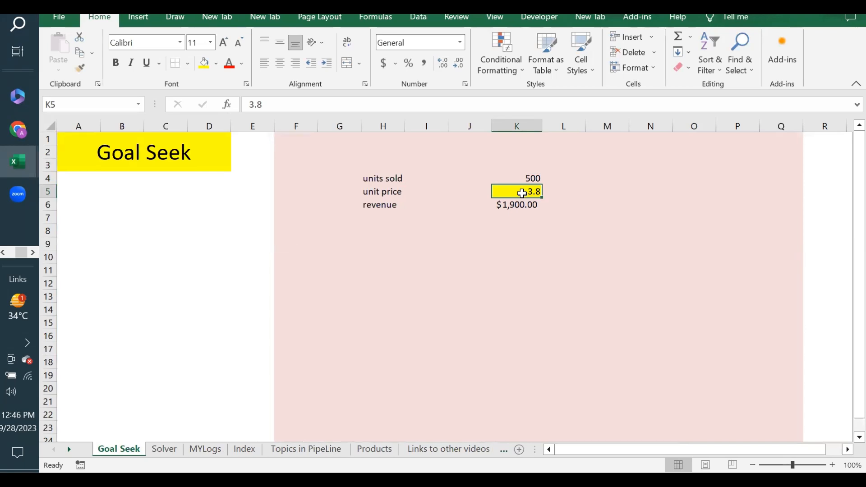
{"action": "type", "text": "2.75"}
{"action": "key", "text": "Return"}
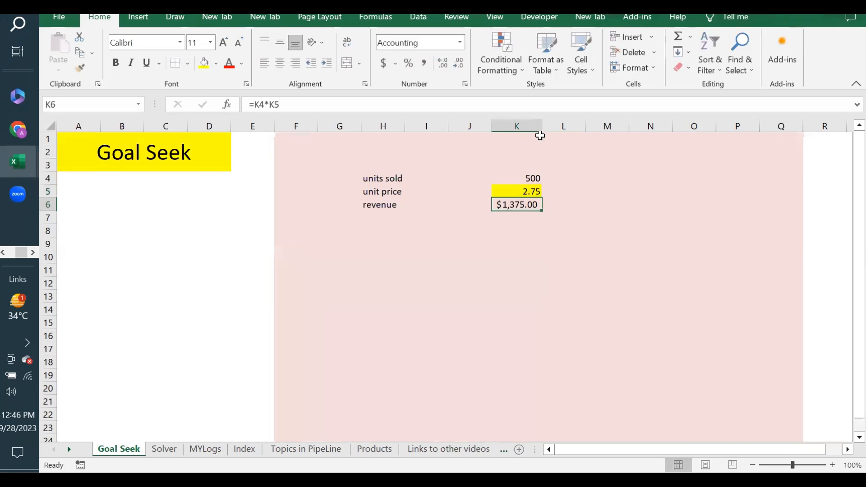
{"action": "left_click", "coordinate": [528, 181]}
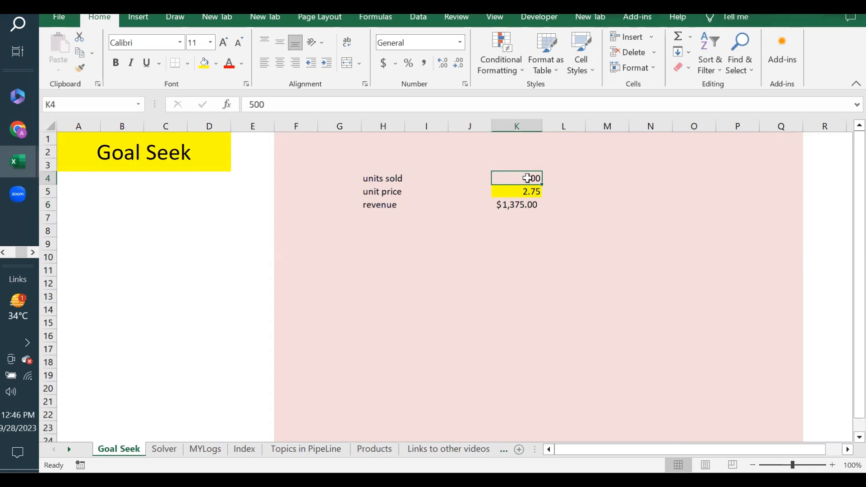
{"action": "left_click", "coordinate": [503, 204]}
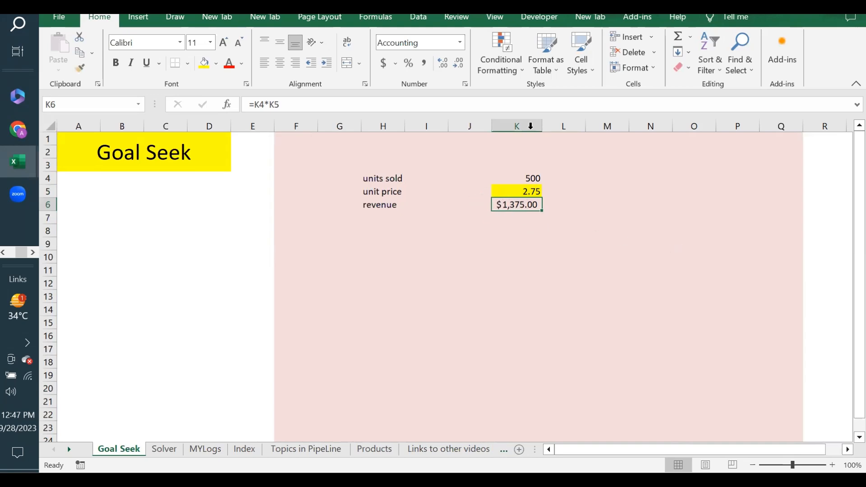
{"action": "left_click", "coordinate": [420, 19]}
Use Goal Seek to set revenue K6 to 3000 by changing units sold K4, keeping the 1090.9091 result.
{"action": "left_click", "coordinate": [649, 61]}
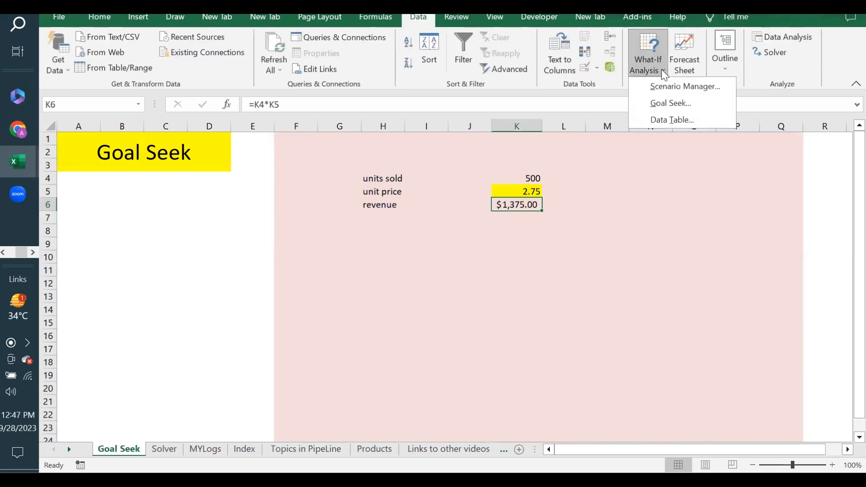
{"action": "left_click", "coordinate": [667, 102]}
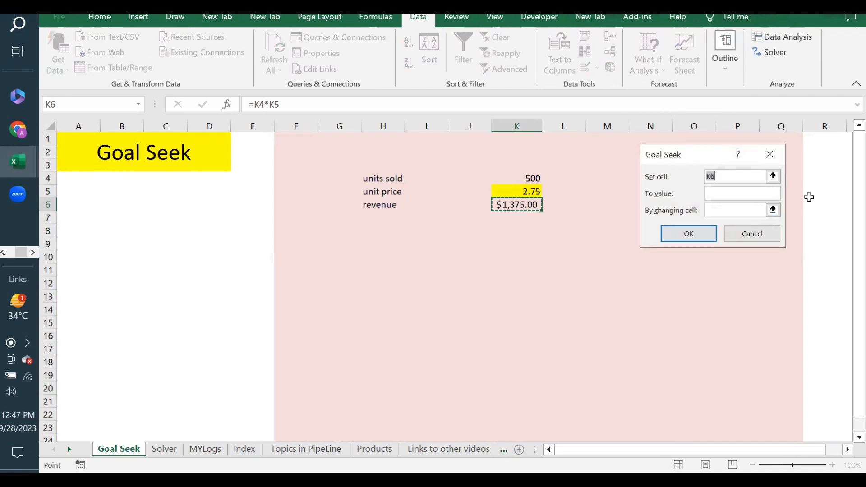
{"action": "key", "text": "F4"}
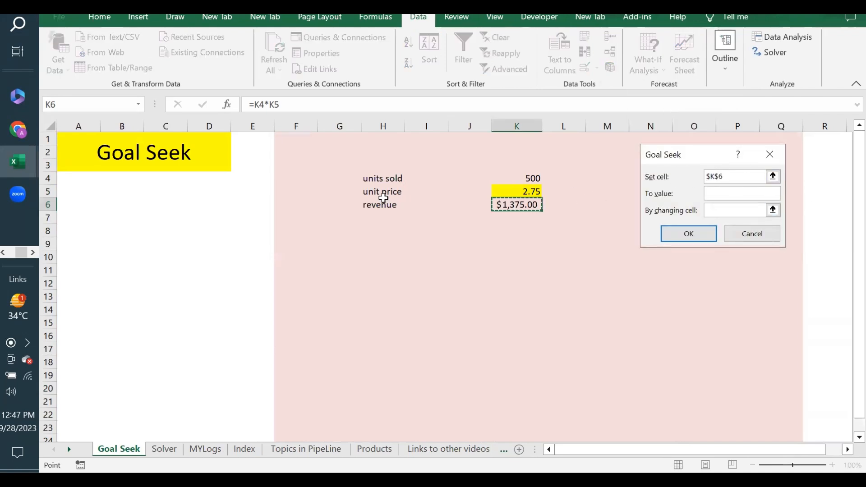
{"action": "left_click", "coordinate": [733, 191]}
{"action": "left_click", "coordinate": [721, 210]}
{"action": "left_click", "coordinate": [525, 177]}
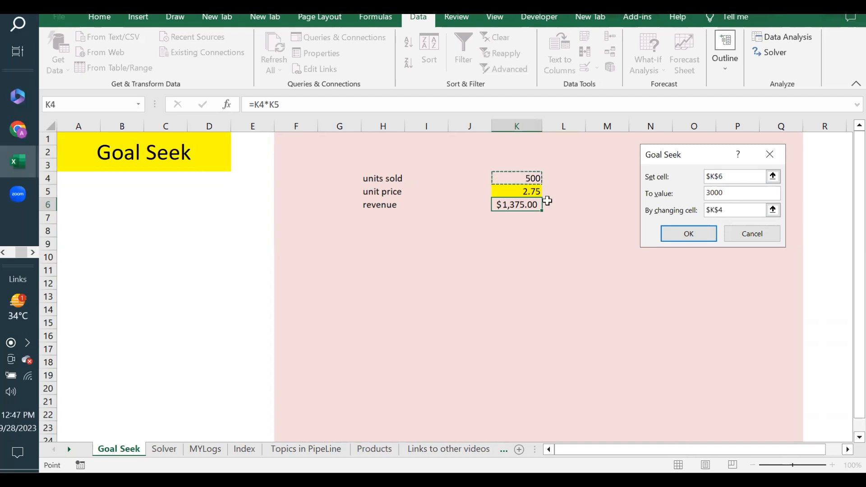
{"action": "left_click", "coordinate": [690, 234]}
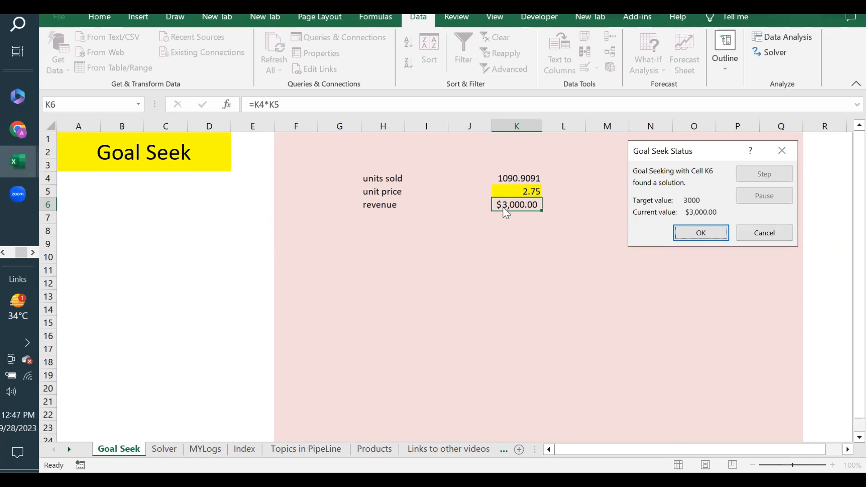
{"action": "left_click", "coordinate": [701, 233]}
{"action": "left_click", "coordinate": [382, 216]}
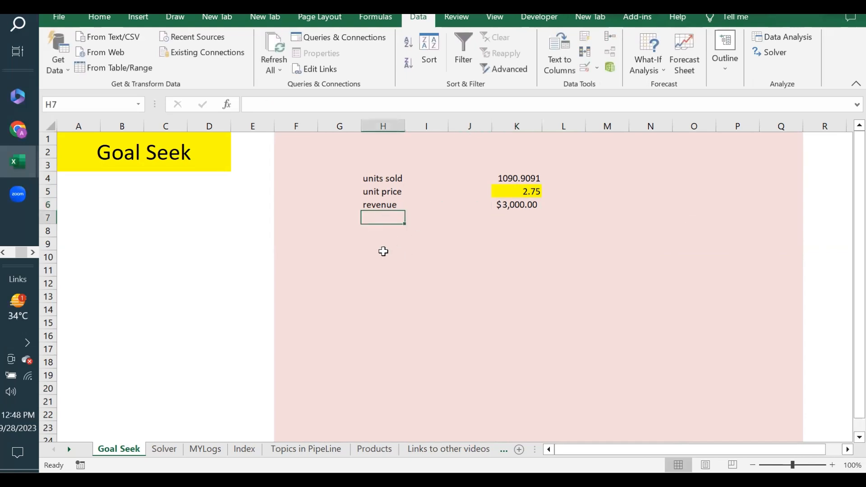
Add a 'unit cost' label in H8 with the value 1.25 in K8.
{"action": "left_click", "coordinate": [398, 232]}
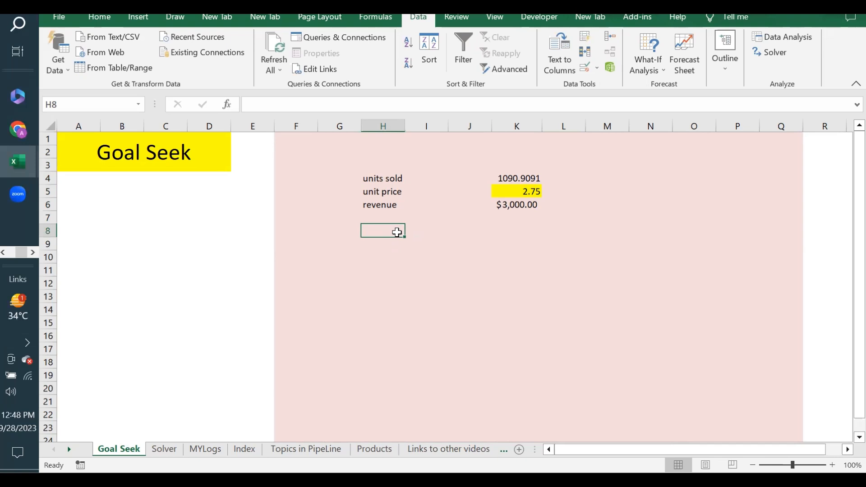
{"action": "type", "text": "unit"}
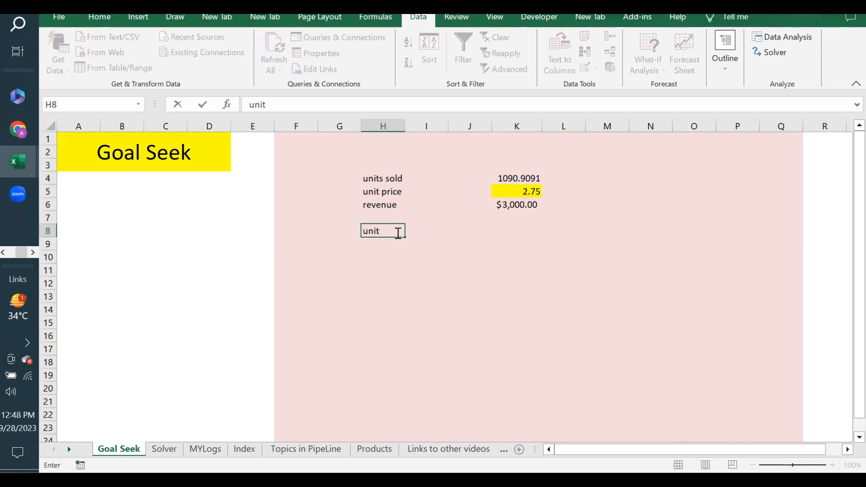
{"action": "type", "text": " cost"}
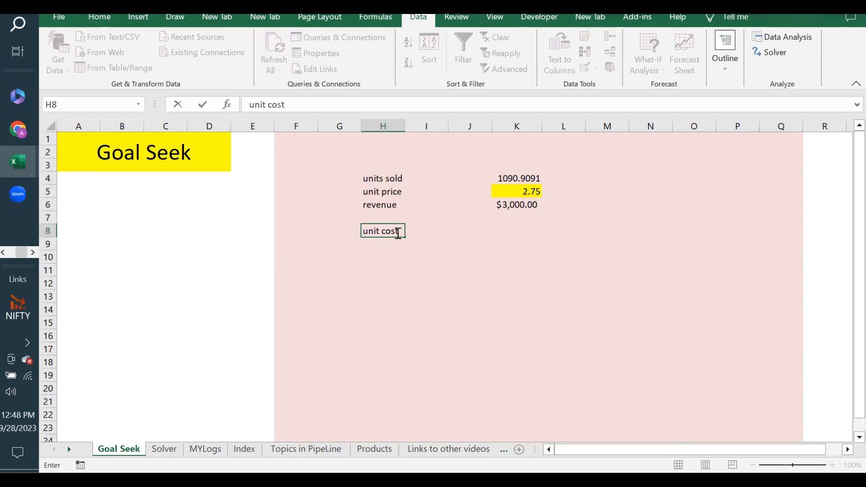
{"action": "key", "text": "Return"}
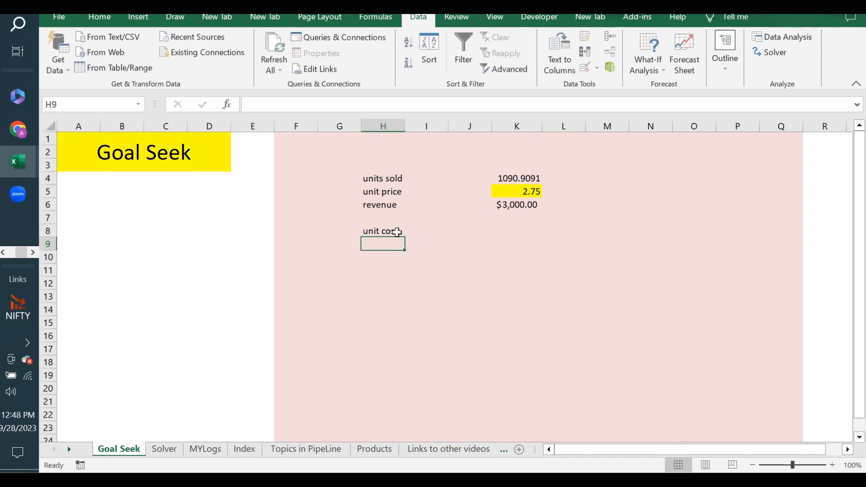
{"action": "left_click", "coordinate": [511, 232]}
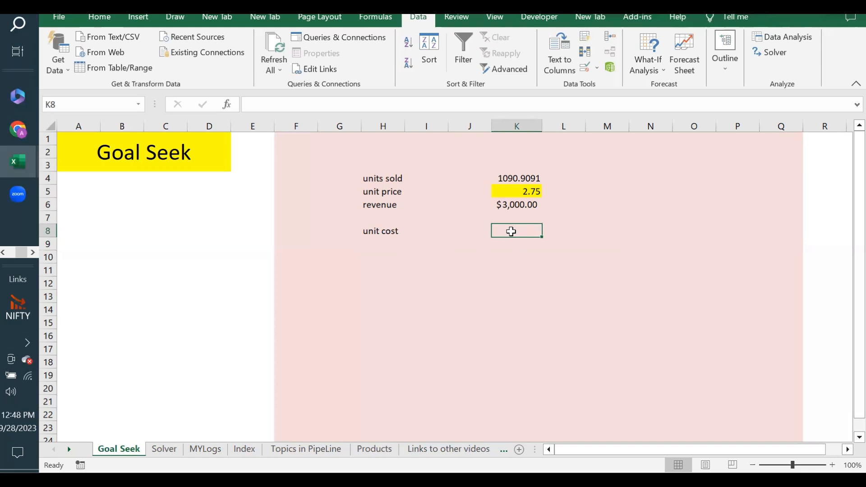
{"action": "type", "text": "1"}
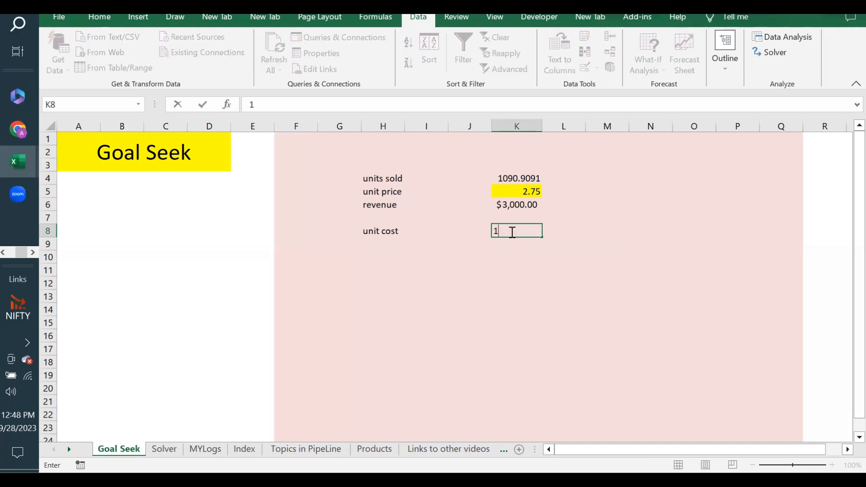
{"action": "type", "text": ".25"}
{"action": "key", "text": "Return"}
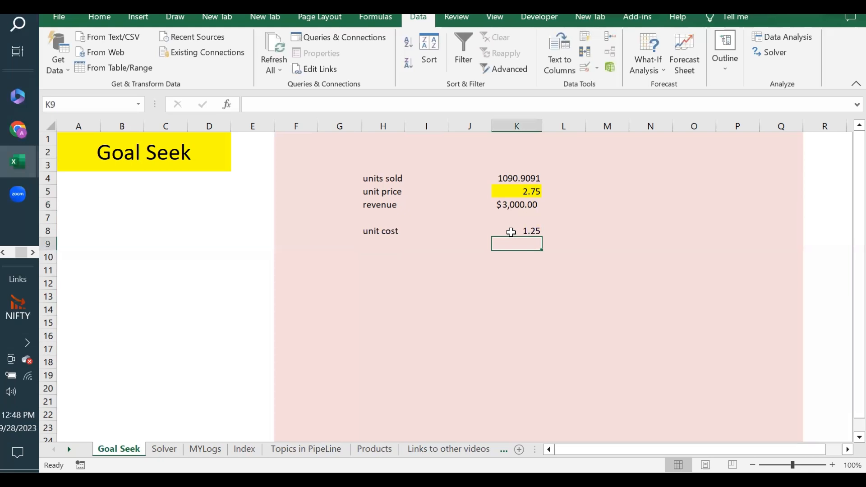
Add a 'COGS' label in H9 and the formula =K8*K4 in K9.
{"action": "left_click", "coordinate": [381, 246]}
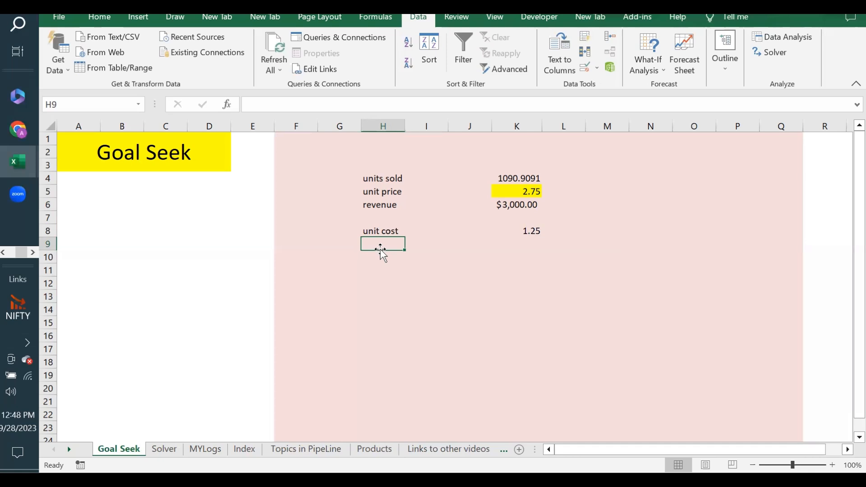
{"action": "type", "text": "C"}
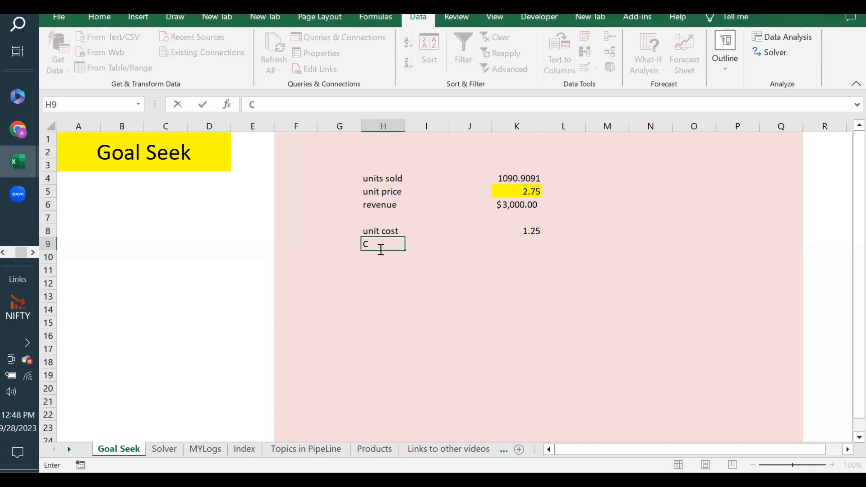
{"action": "type", "text": "OGS"}
{"action": "key", "text": "Return"}
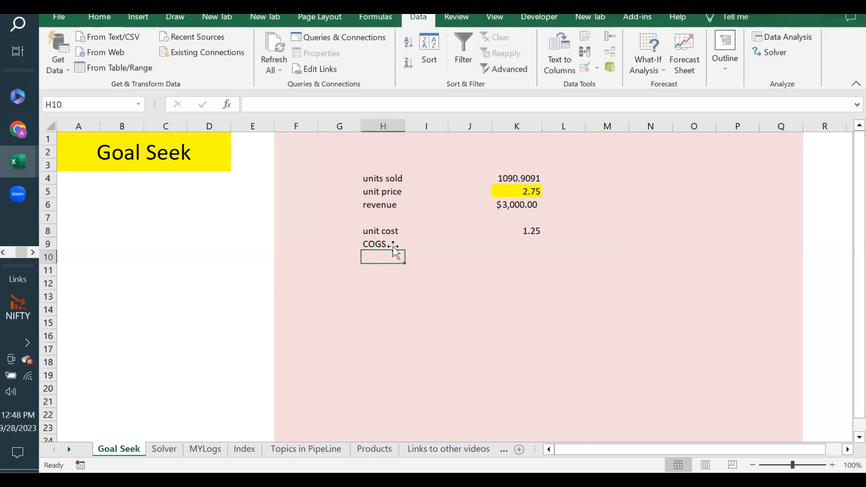
{"action": "left_click", "coordinate": [522, 244]}
{"action": "type", "text": "="}
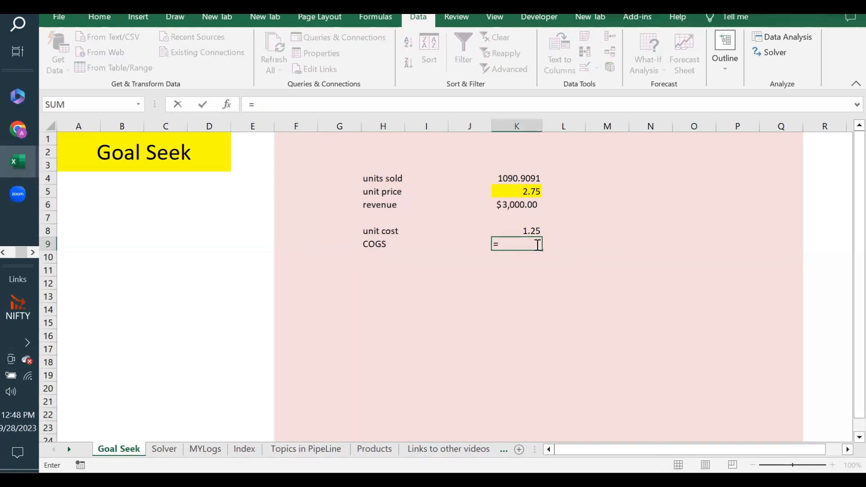
{"action": "left_click", "coordinate": [527, 231]}
{"action": "type", "text": "*"}
{"action": "left_click", "coordinate": [508, 180]}
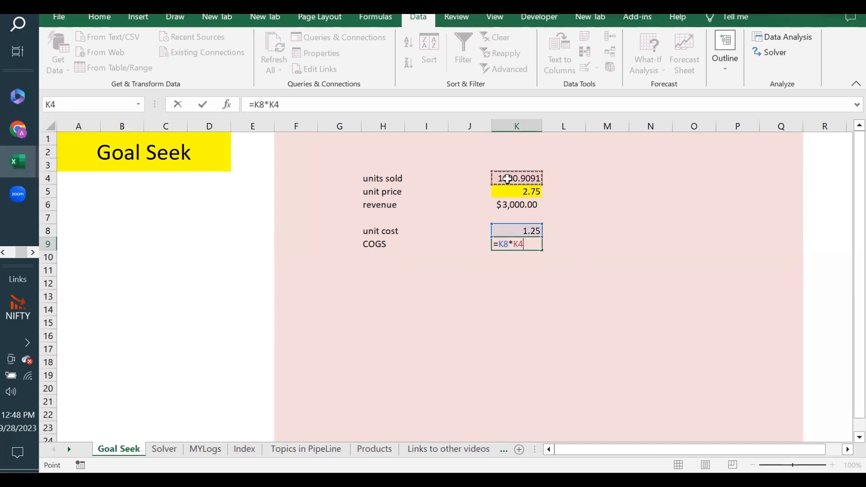
{"action": "key", "text": "Return"}
{"action": "left_click", "coordinate": [378, 266]}
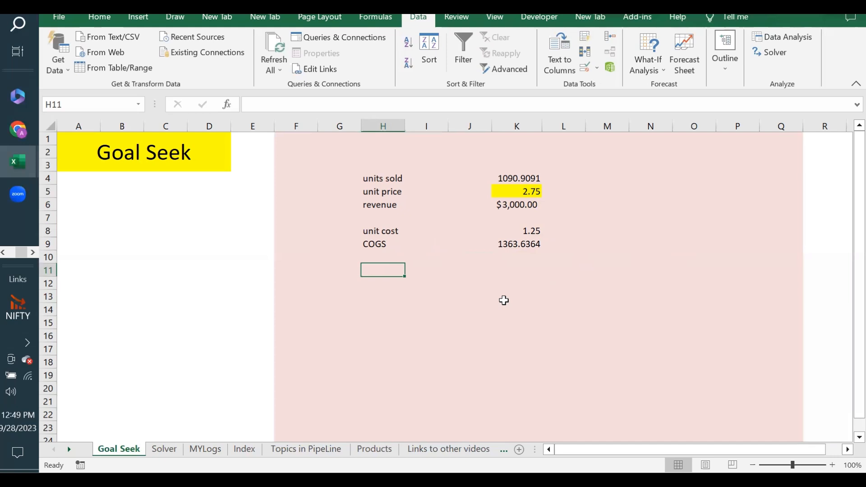
Label H11 'Profit' and enter =K6-K9 in K11, giving $1,636.36.
{"action": "type", "text": "Profit"}
{"action": "key", "text": "Return"}
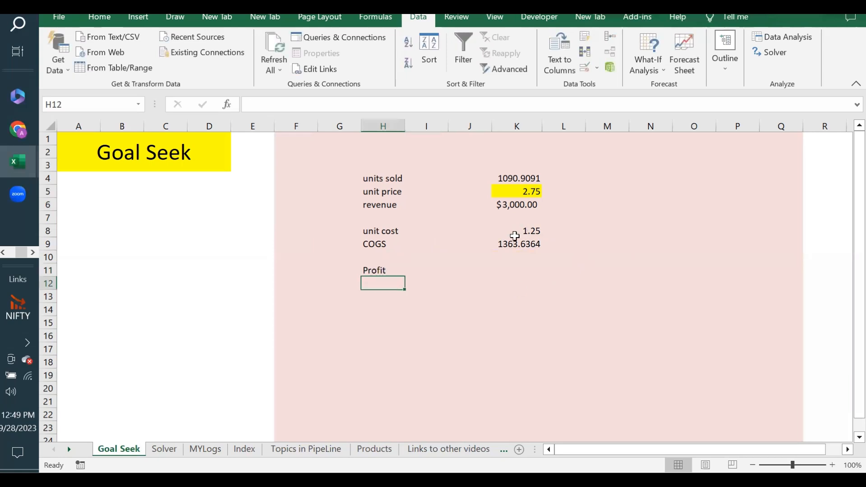
{"action": "left_click", "coordinate": [515, 266]}
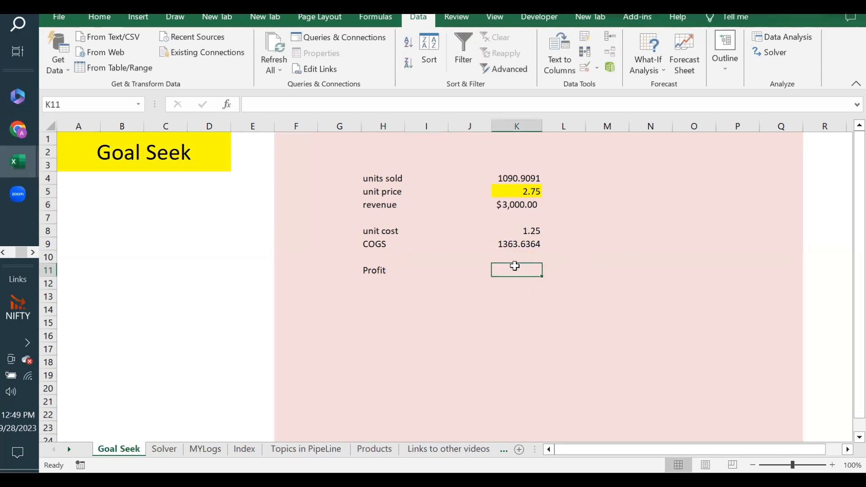
{"action": "type", "text": "="}
{"action": "left_click", "coordinate": [522, 204]}
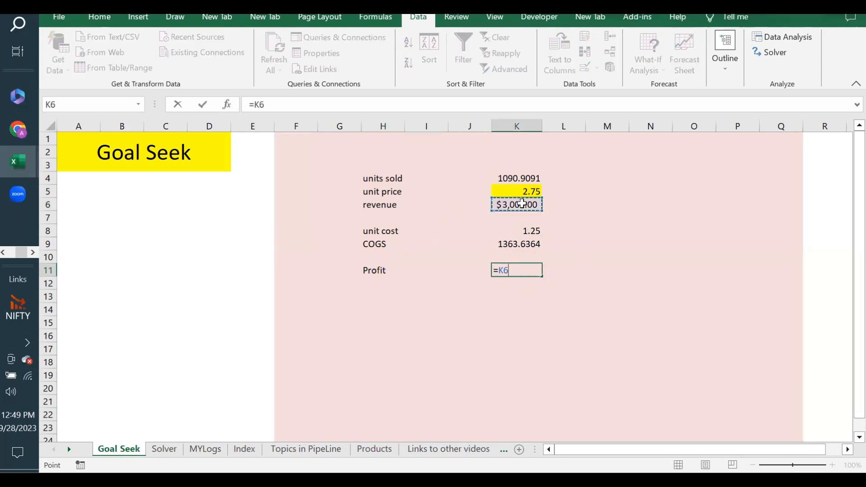
{"action": "type", "text": "-"}
{"action": "left_click", "coordinate": [508, 244]}
{"action": "key", "text": "Return"}
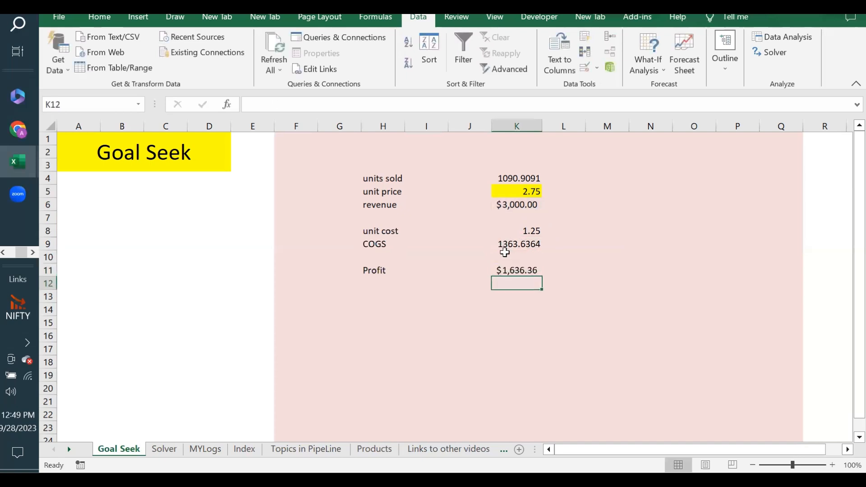
{"action": "left_click", "coordinate": [514, 272]}
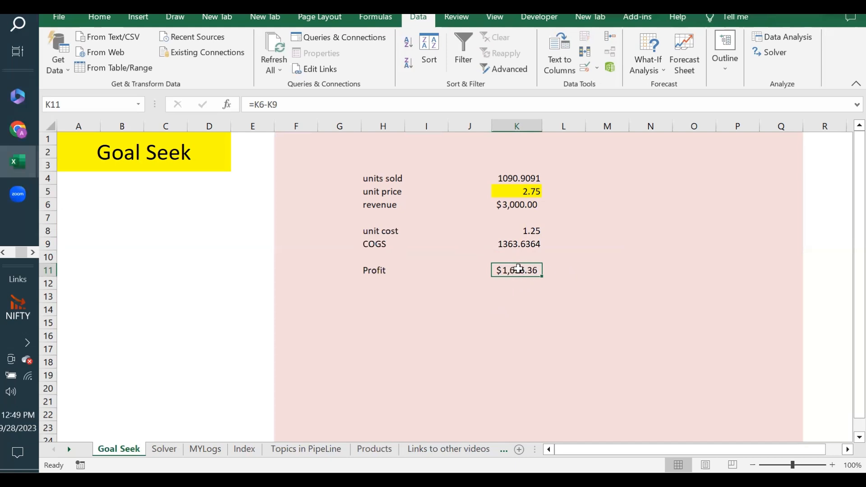
{"action": "left_click", "coordinate": [514, 178]}
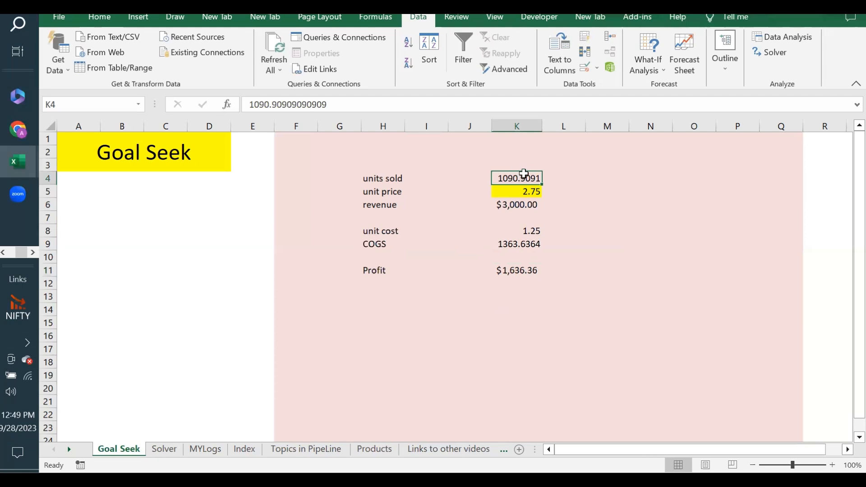
{"action": "left_click", "coordinate": [519, 272]}
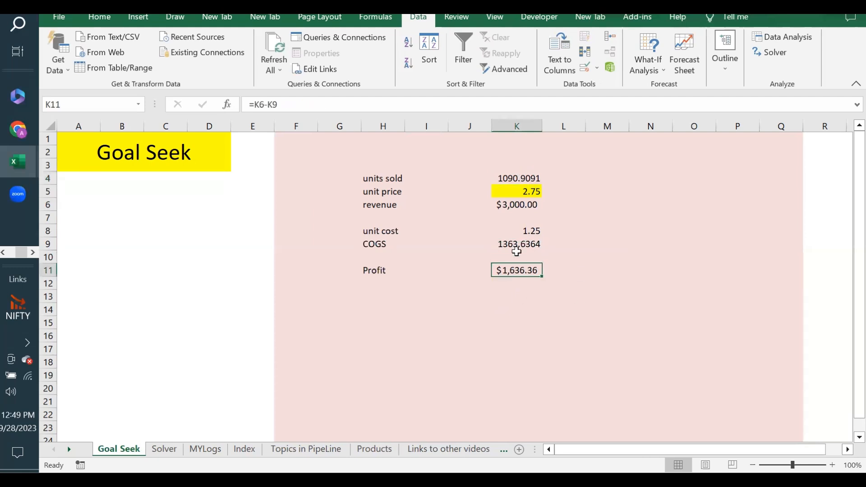
{"action": "left_click", "coordinate": [512, 177]}
{"action": "left_click", "coordinate": [521, 192]}
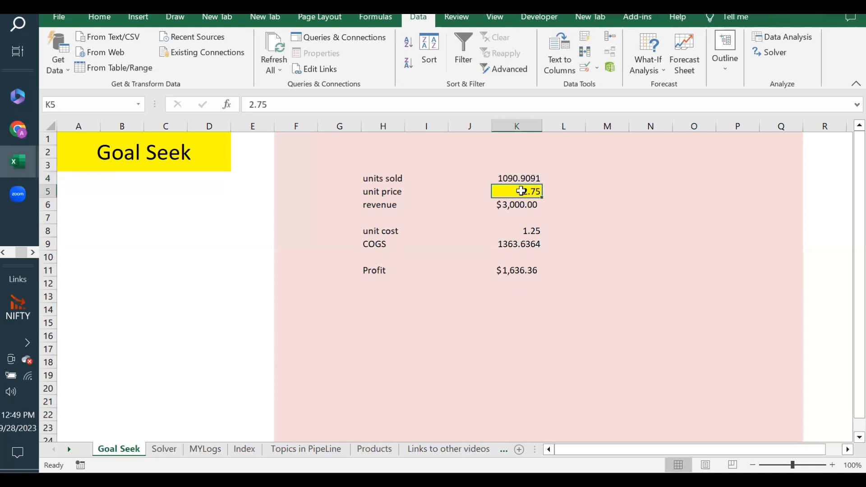
{"action": "left_click", "coordinate": [534, 233]}
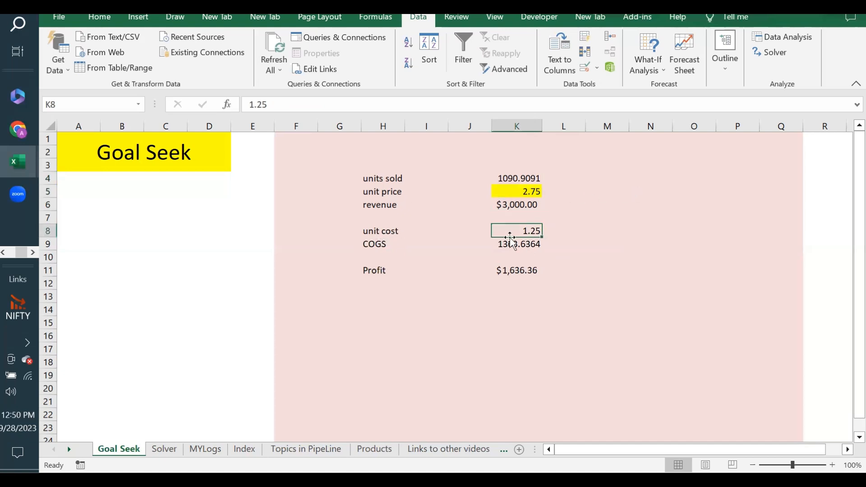
{"action": "left_click", "coordinate": [531, 245]}
{"action": "left_click", "coordinate": [523, 270]}
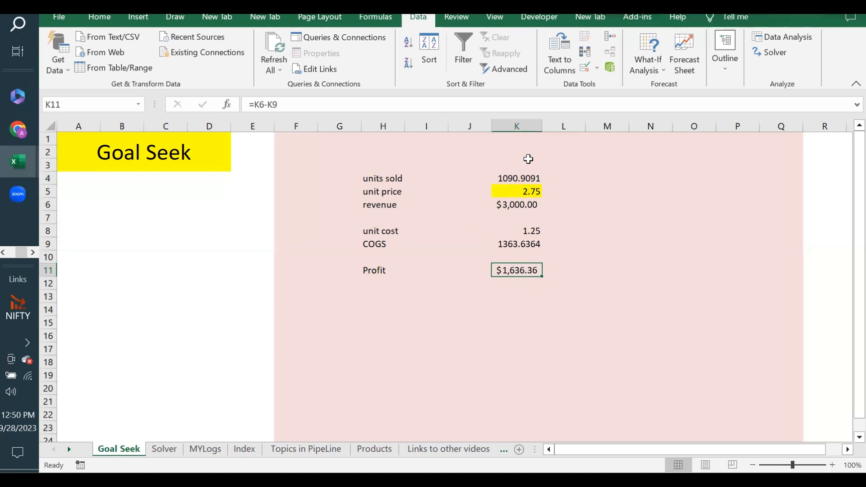
{"action": "left_click", "coordinate": [523, 176]}
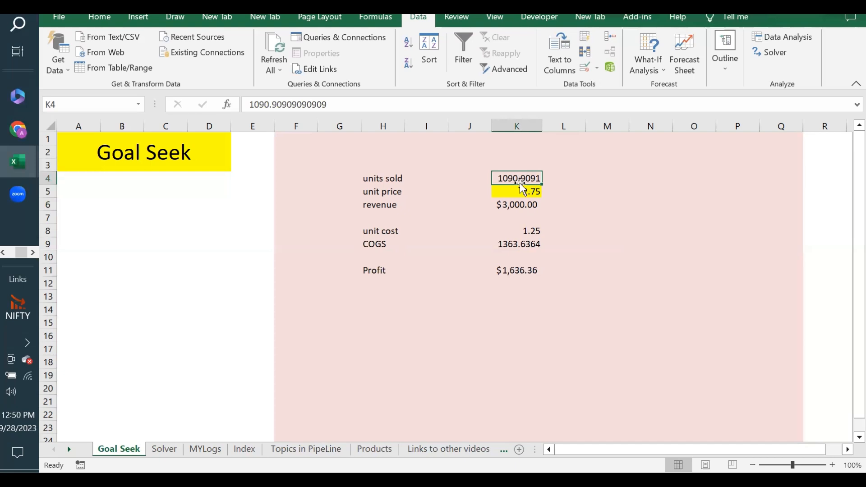
{"action": "left_click", "coordinate": [515, 271]}
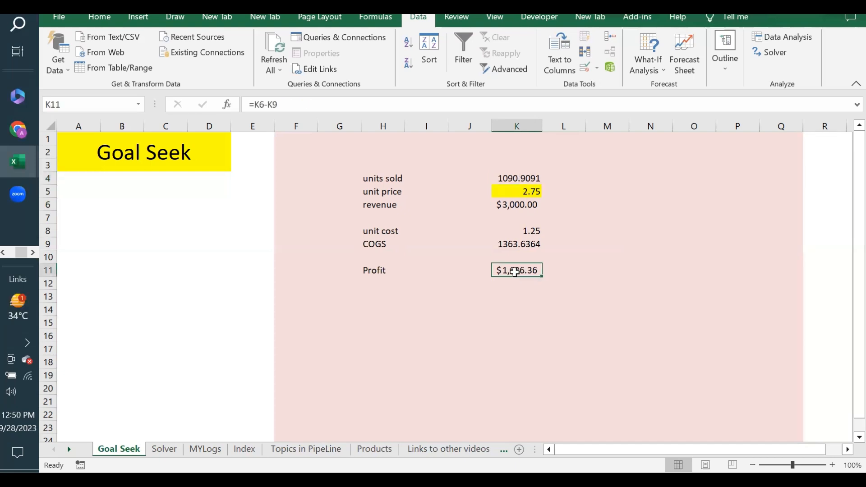
Use Goal Seek to set profit K11 to 2000 by changing K4, keeping units sold 1333.3333.
{"action": "left_click", "coordinate": [650, 69]}
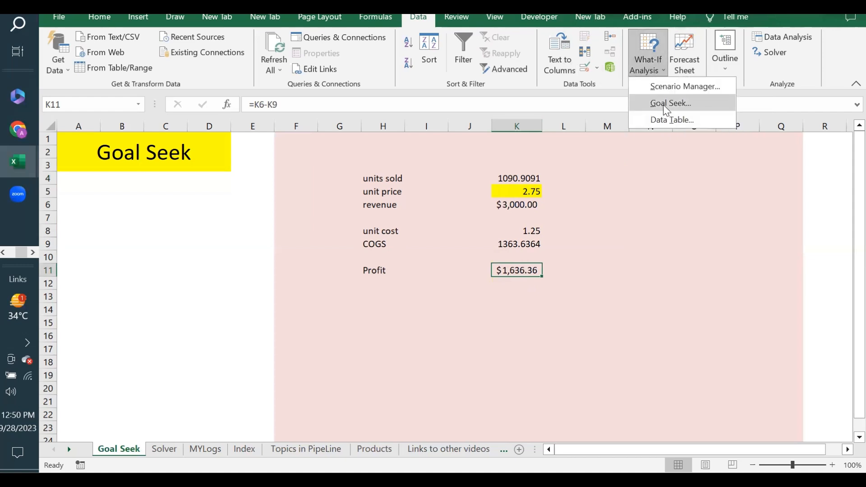
{"action": "left_click", "coordinate": [665, 107]}
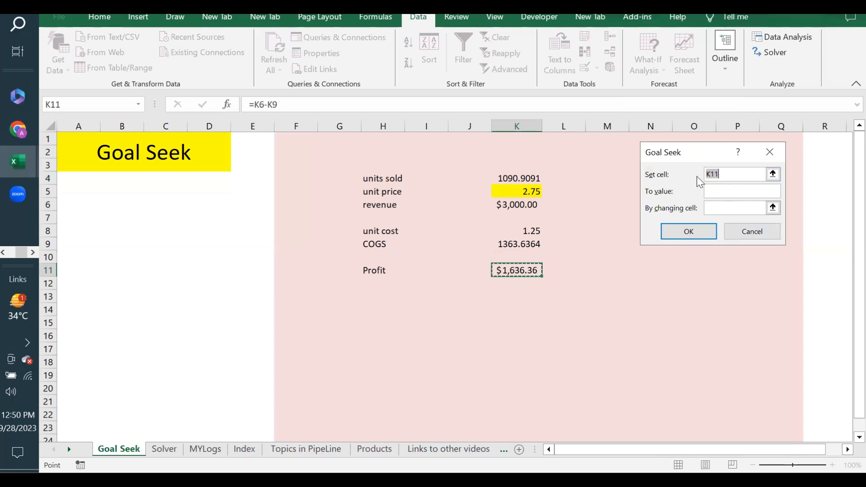
{"action": "left_click", "coordinate": [725, 192]}
{"action": "left_click", "coordinate": [708, 208]}
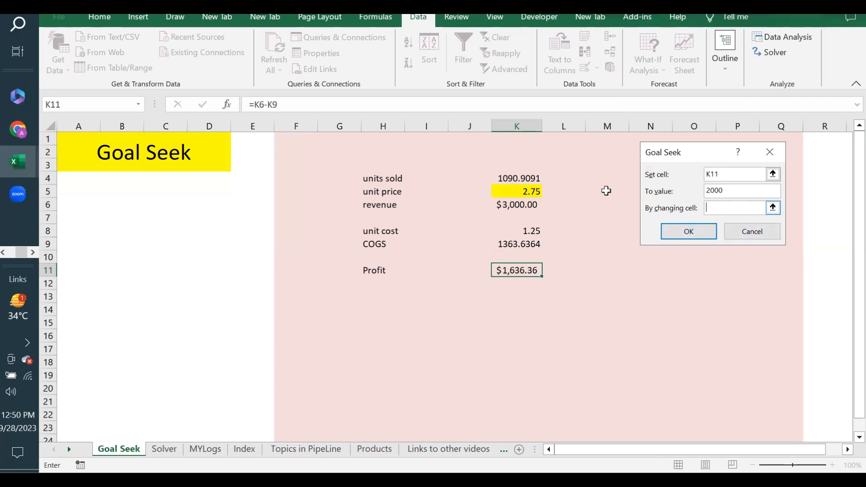
{"action": "left_click", "coordinate": [515, 178]}
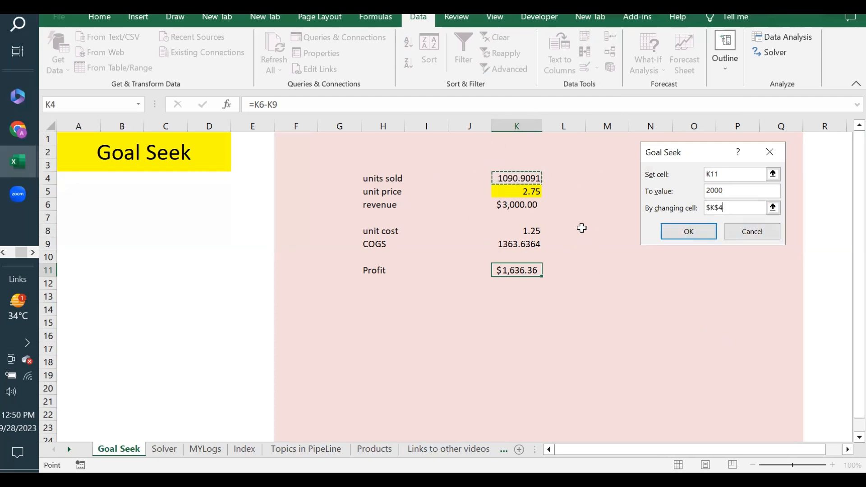
{"action": "left_click", "coordinate": [691, 234]}
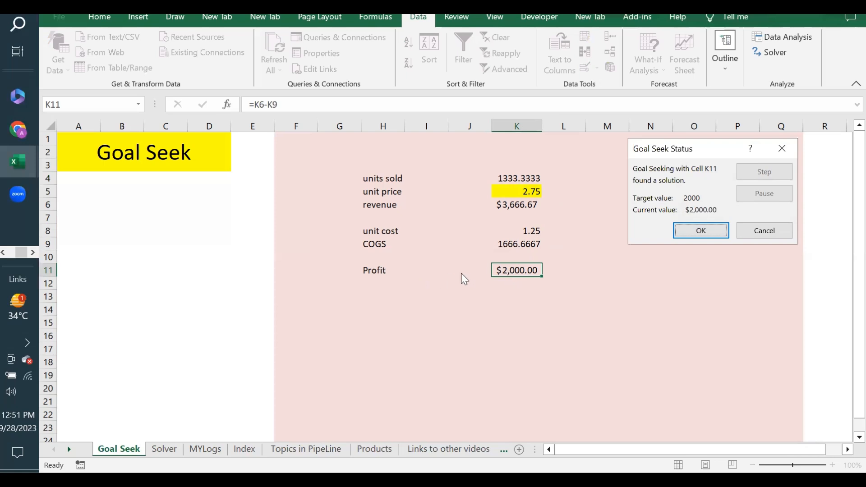
{"action": "left_click", "coordinate": [707, 231]}
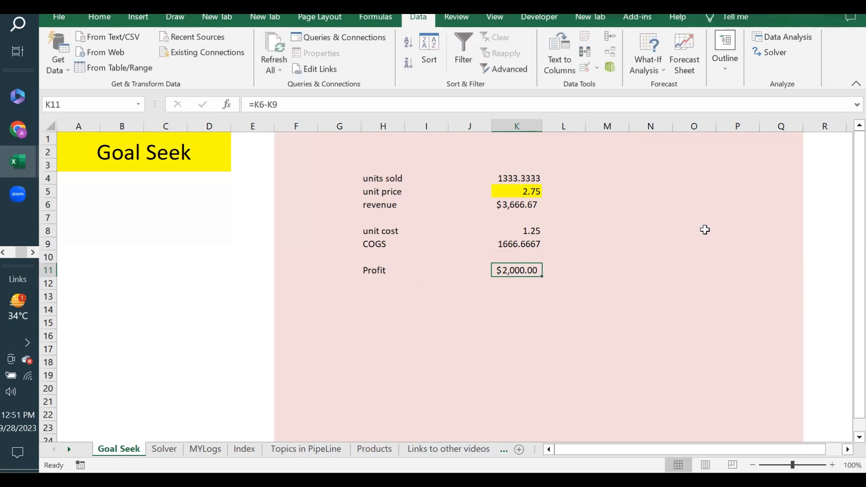
{"action": "left_click", "coordinate": [584, 179]}
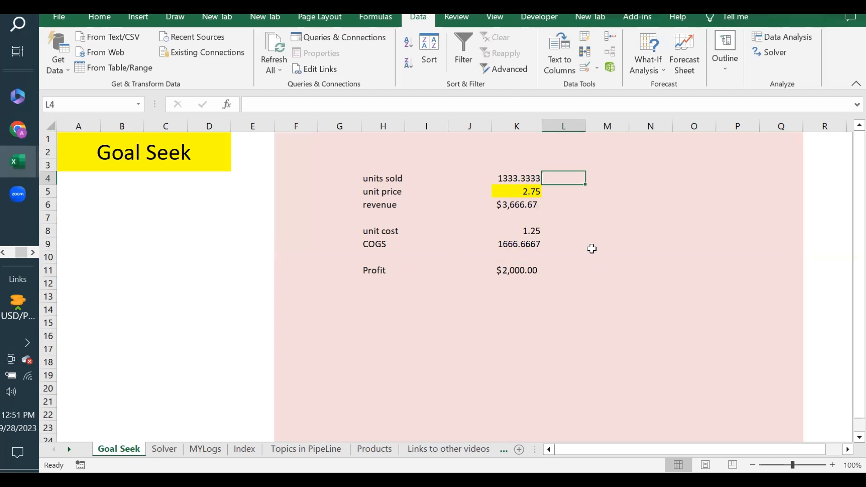
{"action": "left_click", "coordinate": [599, 180]}
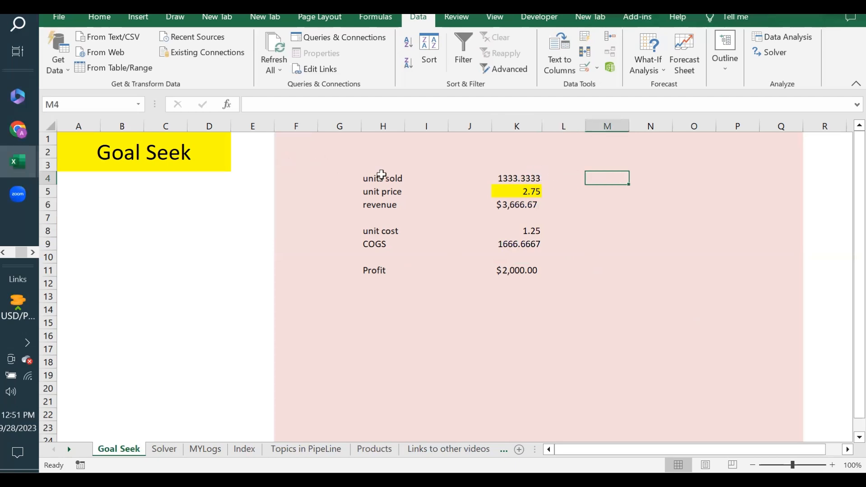
{"action": "left_click_drag", "start_coordinate": [375, 178], "coordinate": [549, 273]}
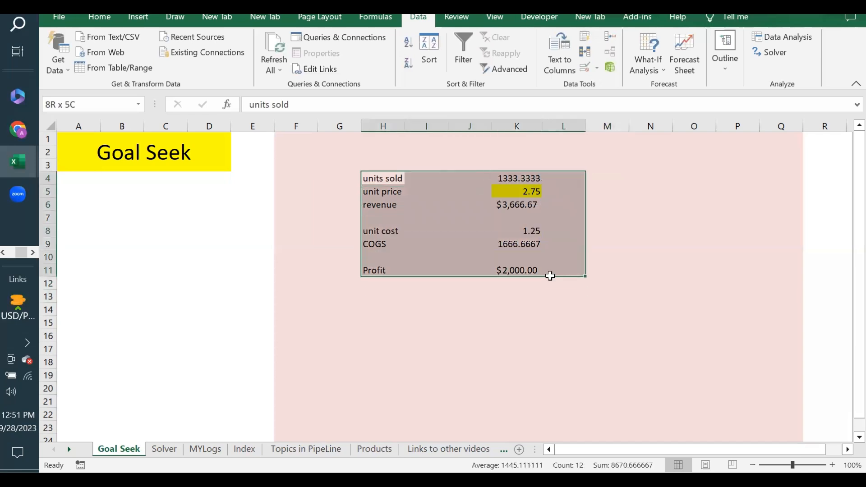
{"action": "left_click", "coordinate": [499, 298]}
{"action": "left_click", "coordinate": [394, 302]}
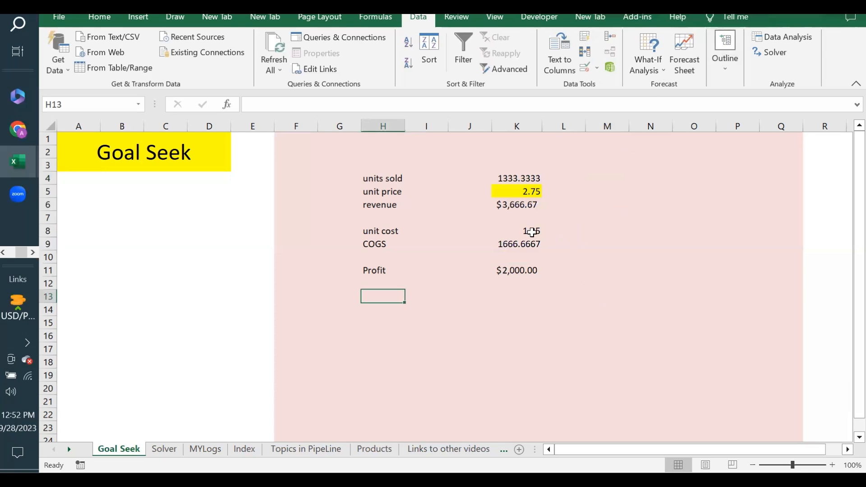
{"action": "left_click", "coordinate": [518, 271]}
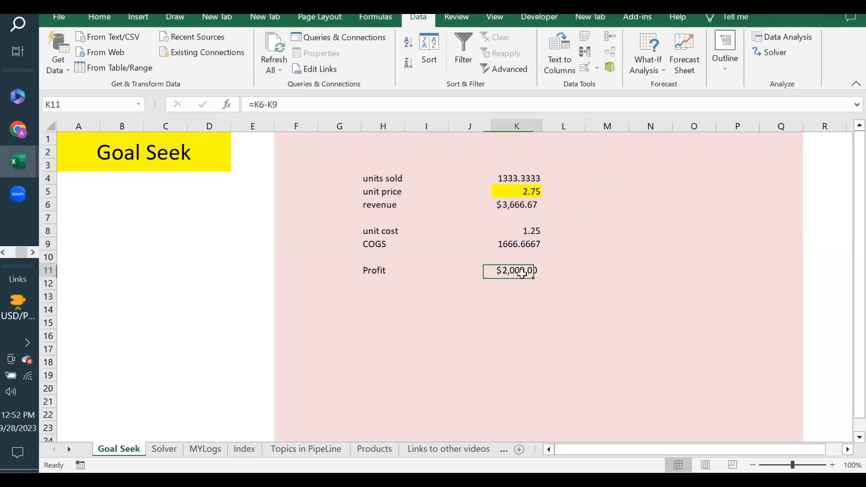
{"action": "left_click", "coordinate": [507, 179]}
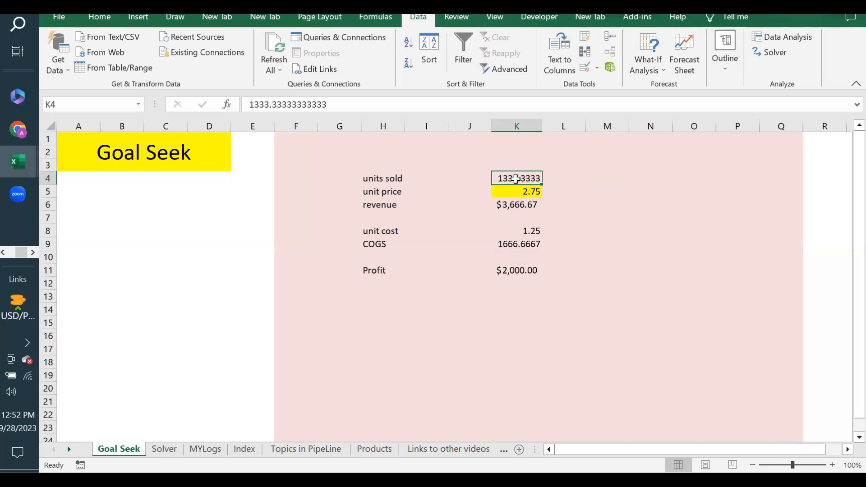
{"action": "left_click", "coordinate": [525, 273]}
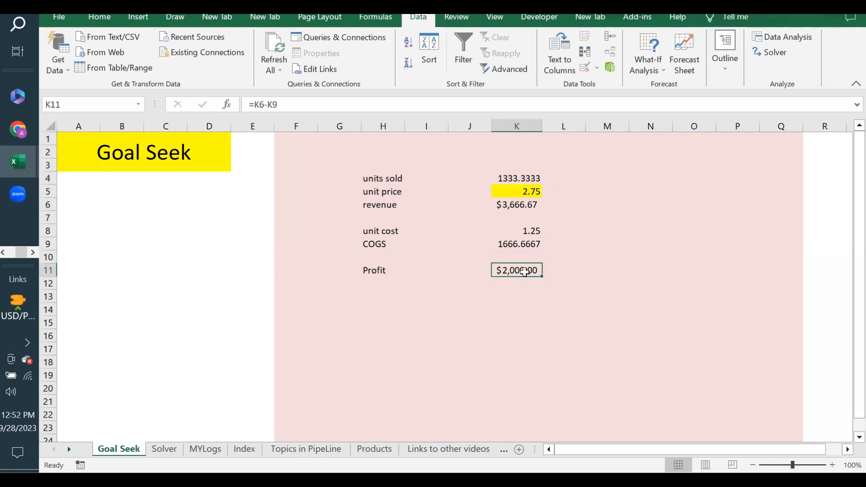